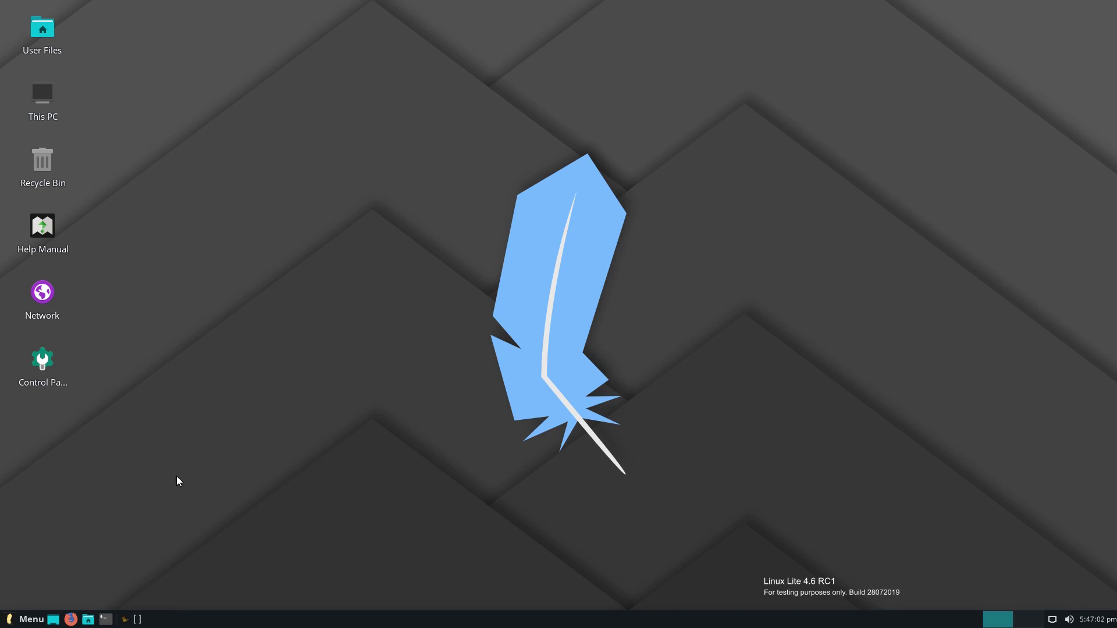
Launch Firefox and open the 'Linux Lite 4.6 RC1 Released' announcement from Recent Highlights
left_click(26, 620)
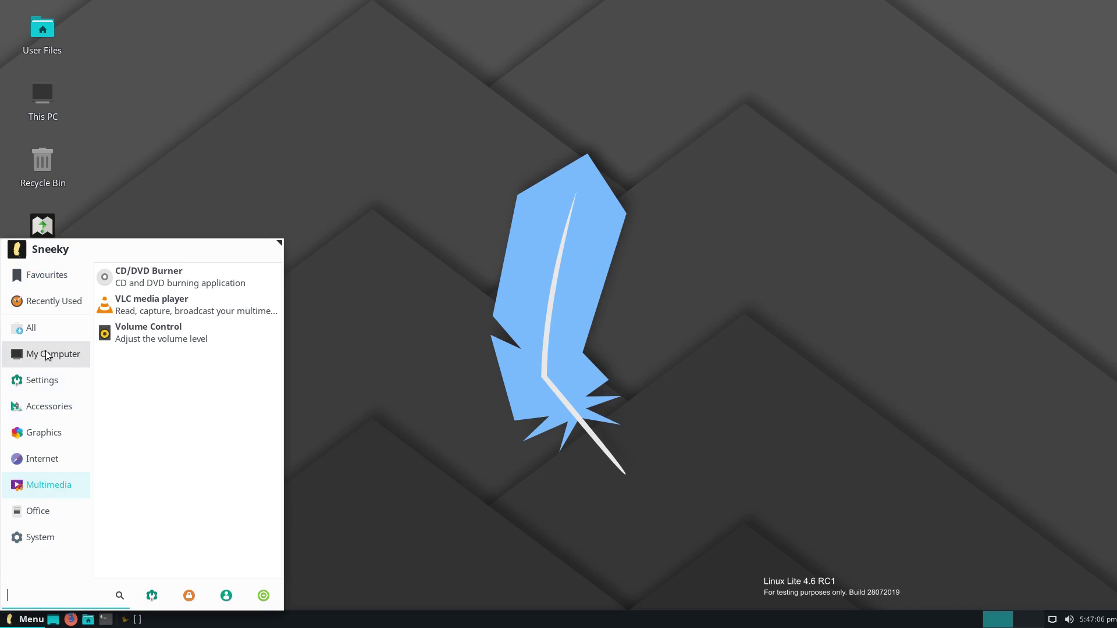
mouse_move(50, 332)
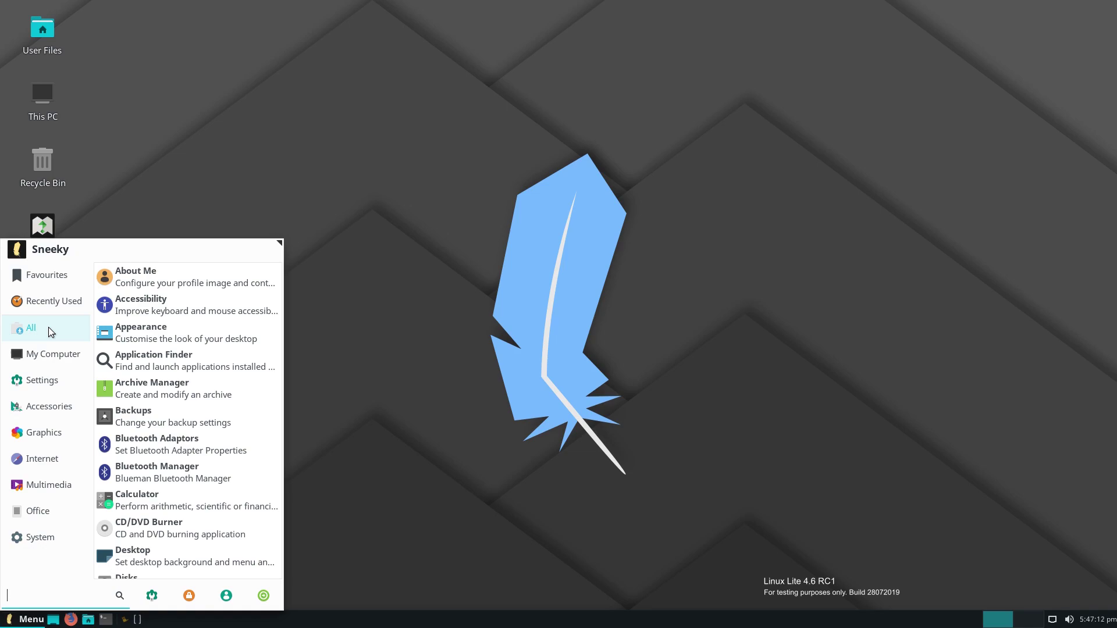
left_click(429, 414)
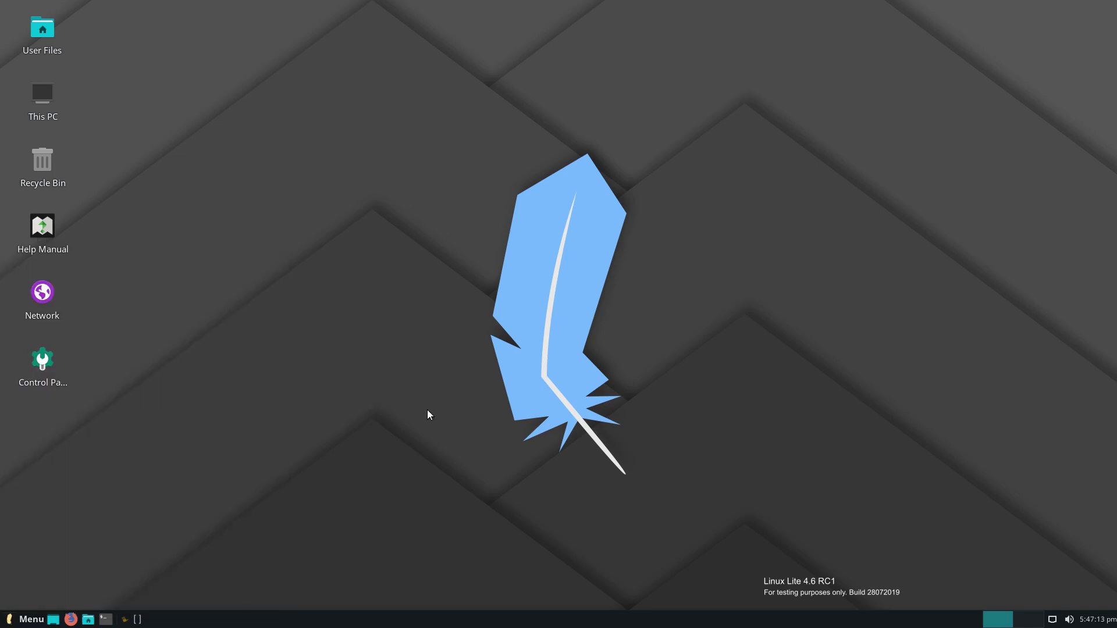
left_click(73, 615)
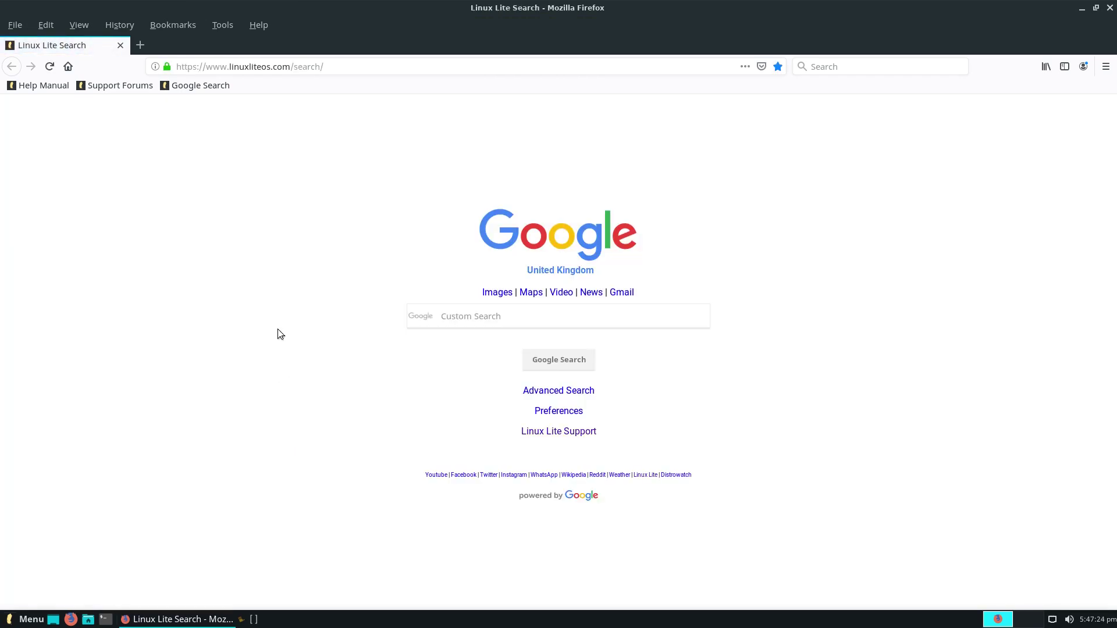
left_click(1045, 69)
left_click(927, 198)
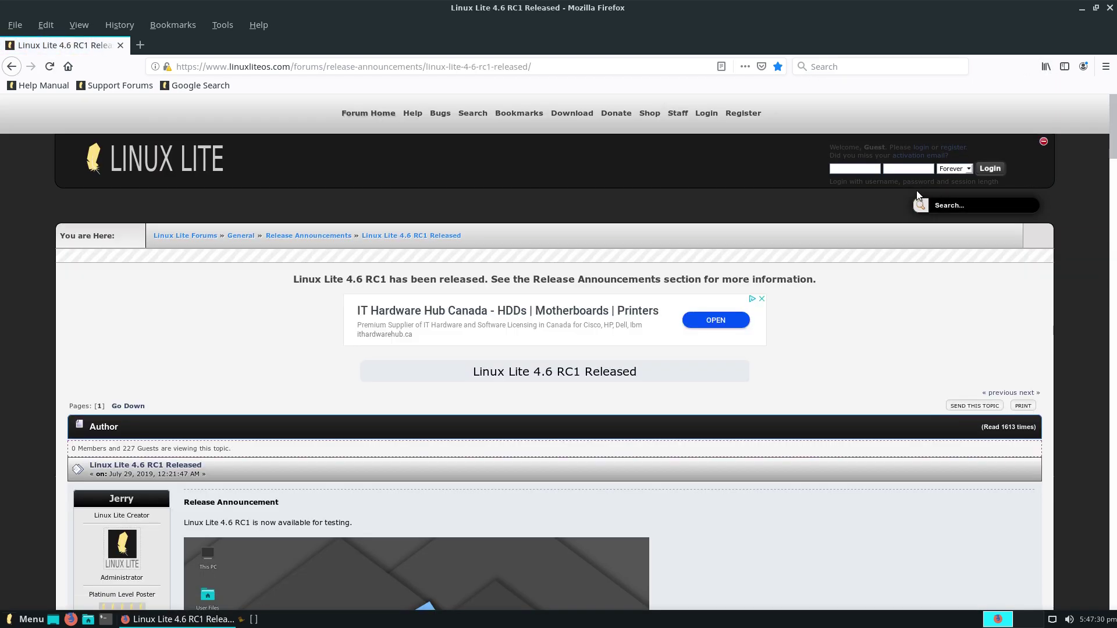
Scroll down through the announcement's Changes section
scroll(914, 193, "down", 3)
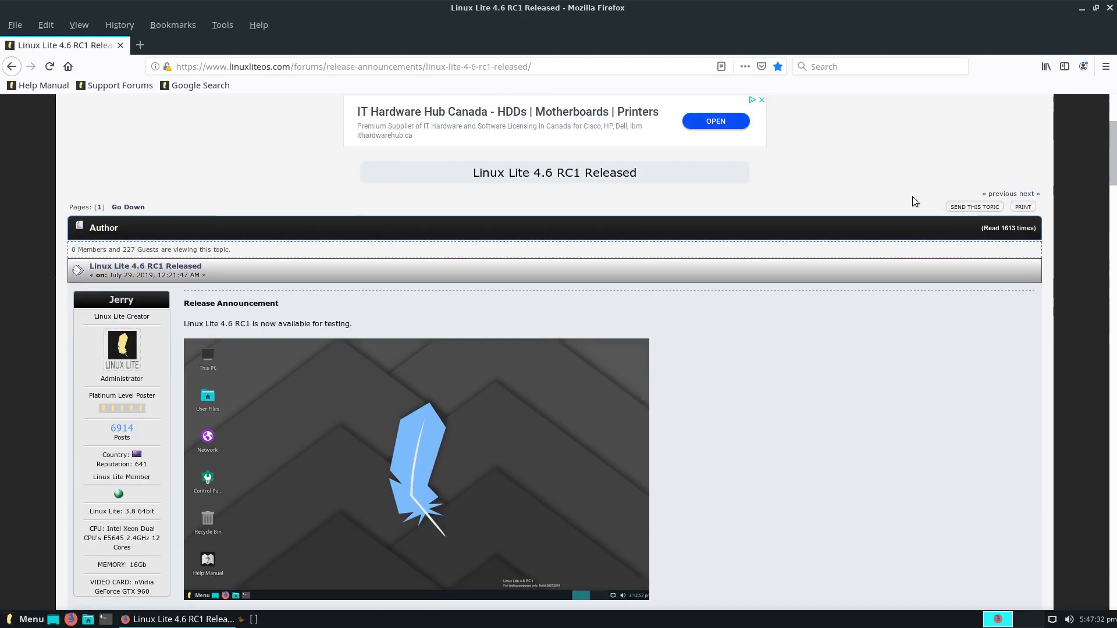
scroll(912, 196, "down", 2)
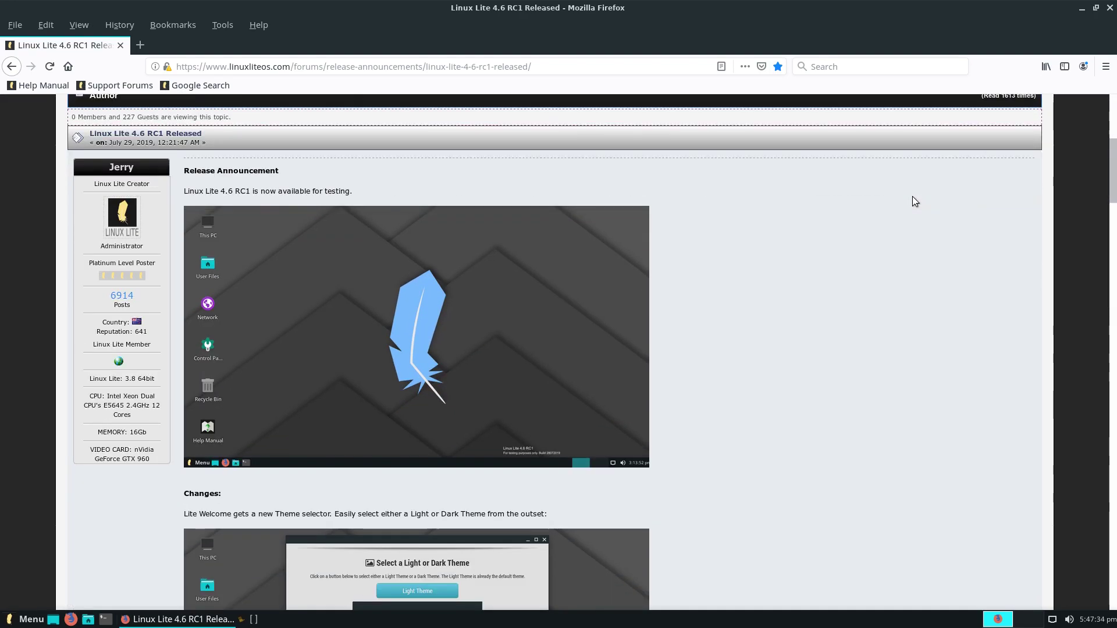
scroll(909, 207, "down", 4)
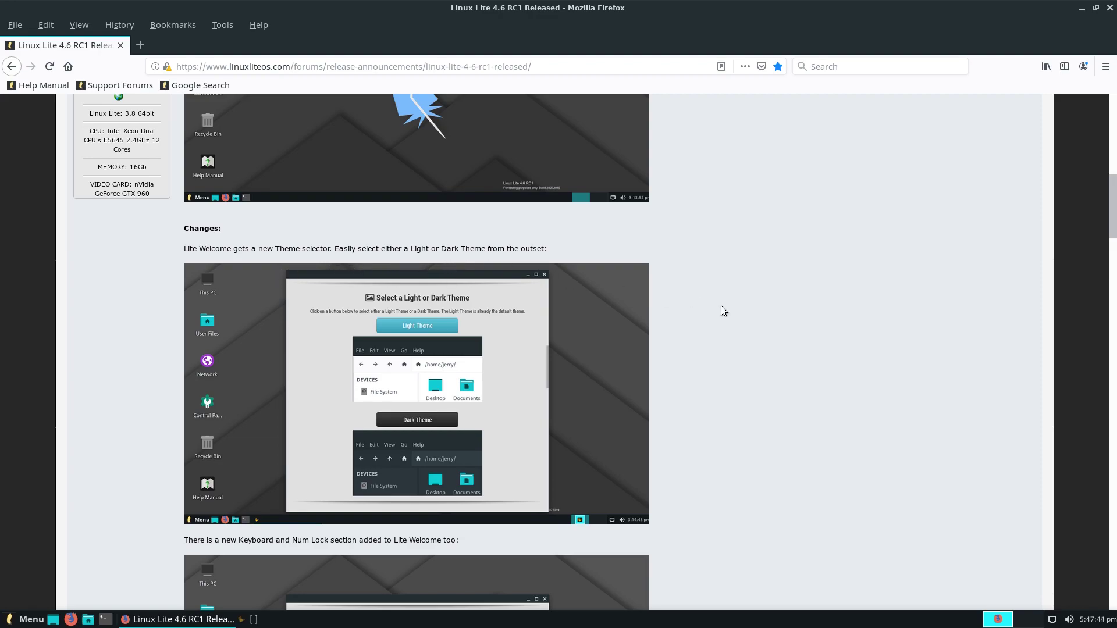
scroll(743, 310, "down", 3)
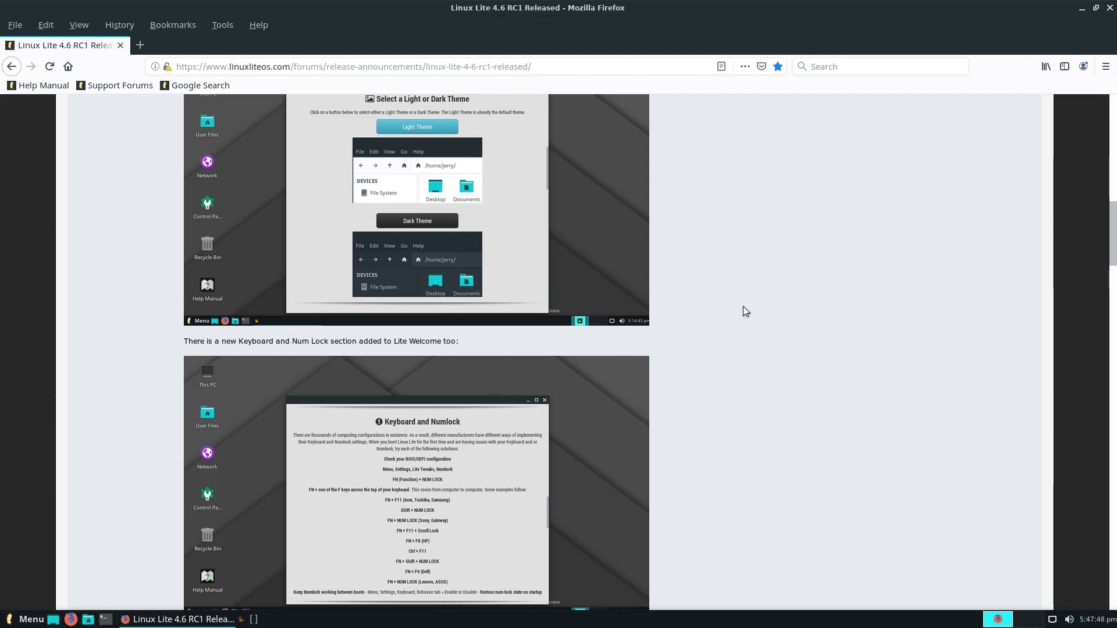
scroll(743, 306, "down", 1)
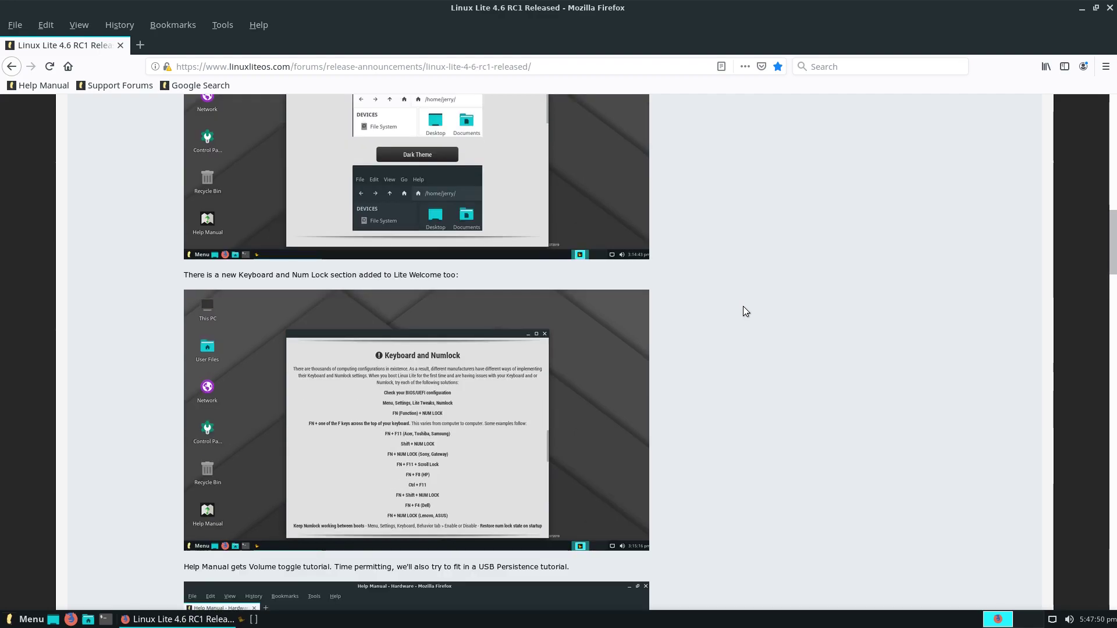
scroll(743, 306, "down", 5)
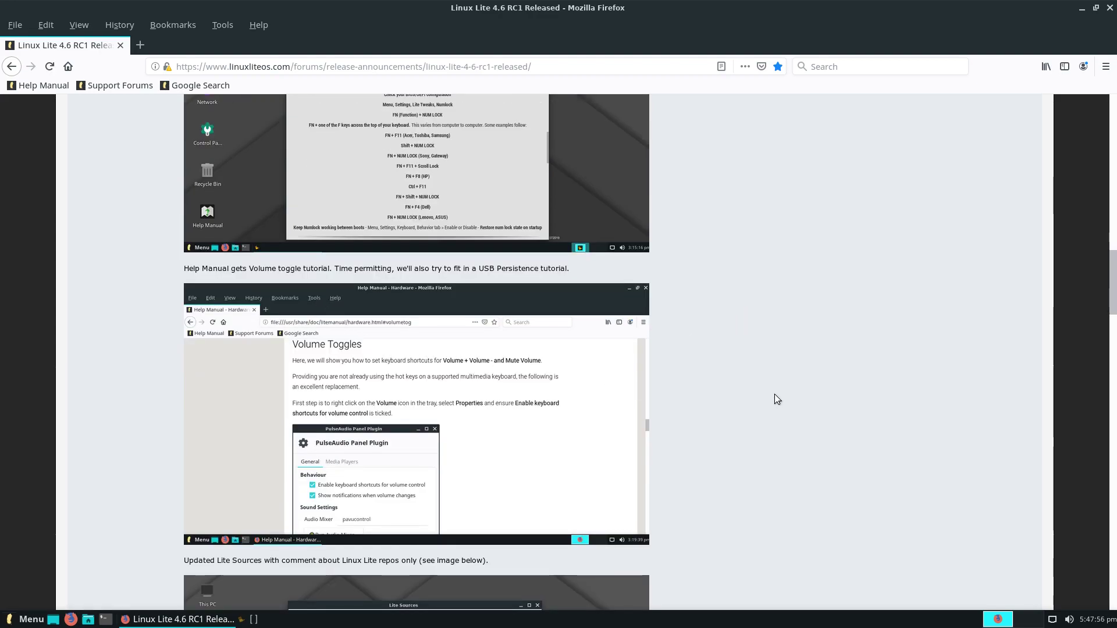
scroll(778, 400, "down", 5)
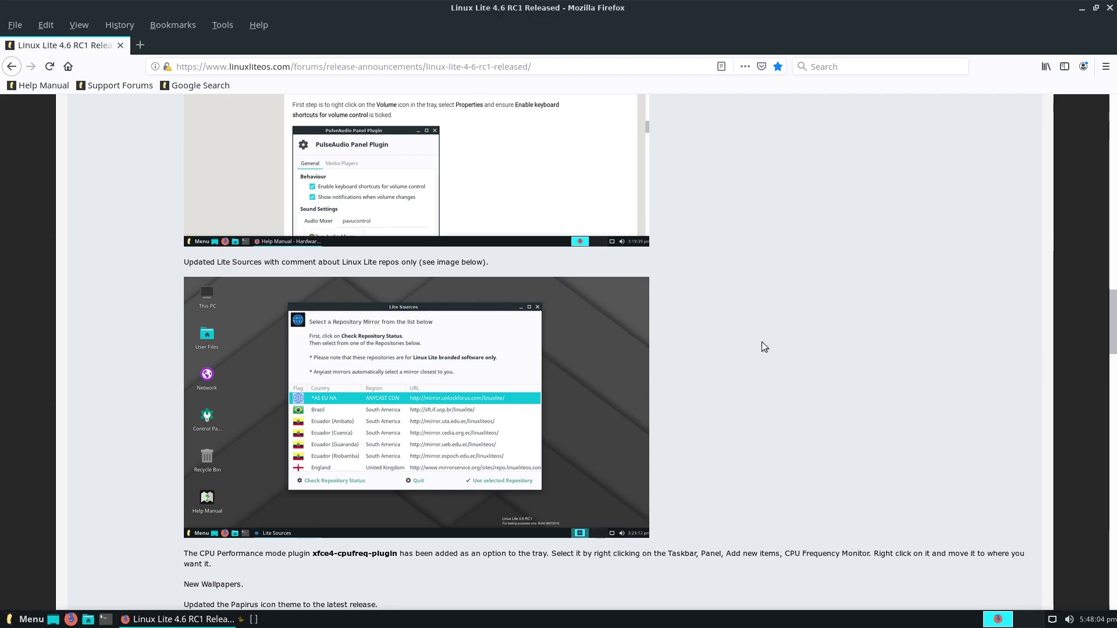
Scroll down to the Details and Downloads sections, then close Firefox
scroll(783, 402, "down", 6)
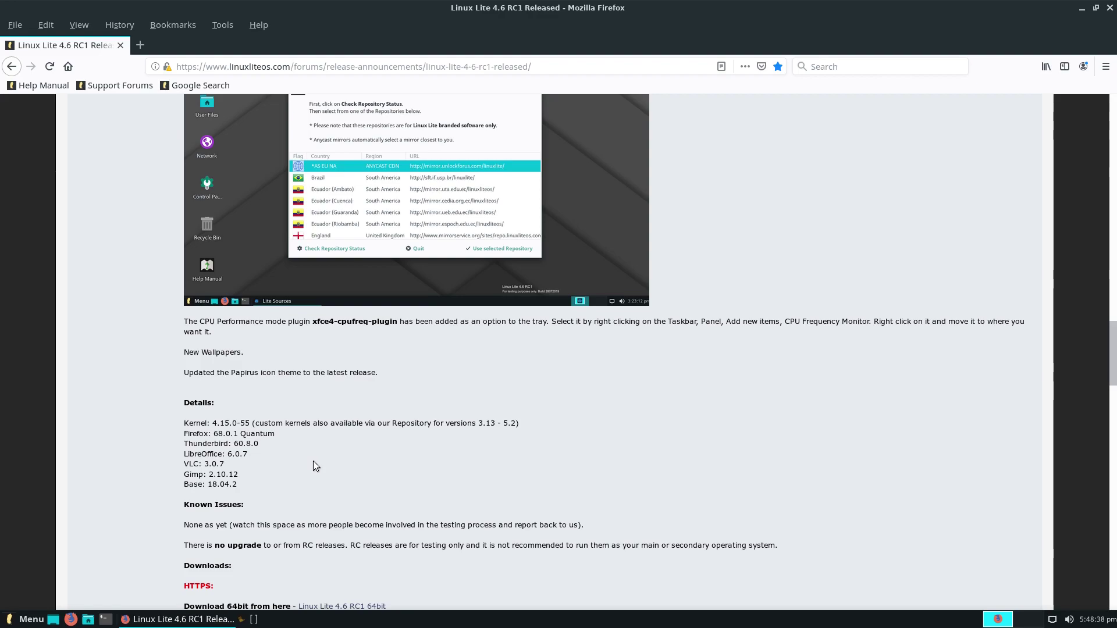
scroll(453, 474, "down", 3)
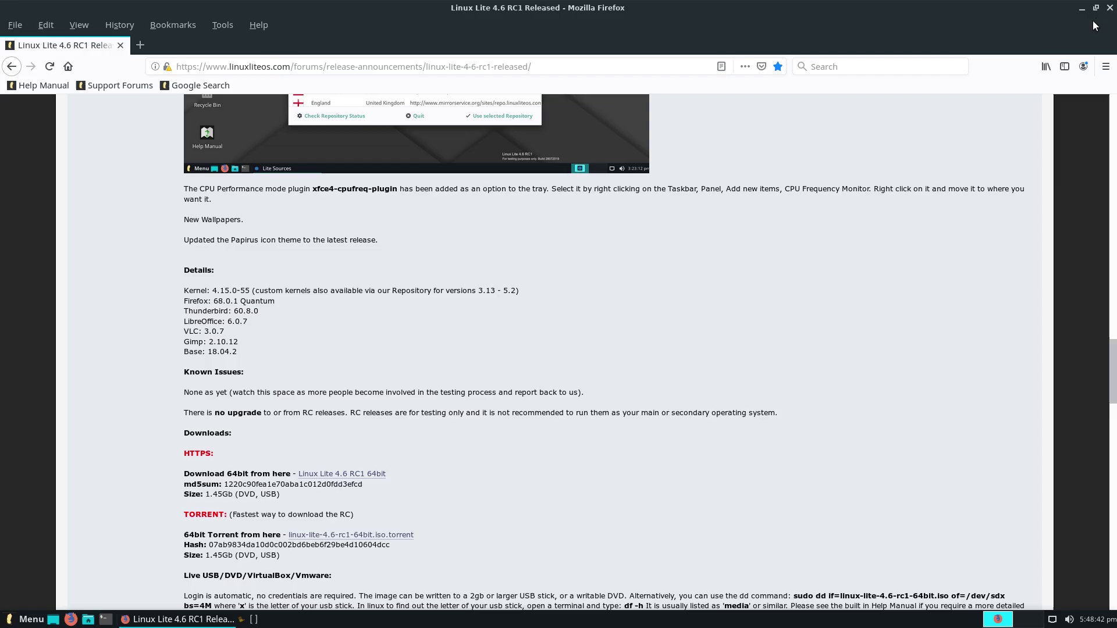
left_click(1109, 8)
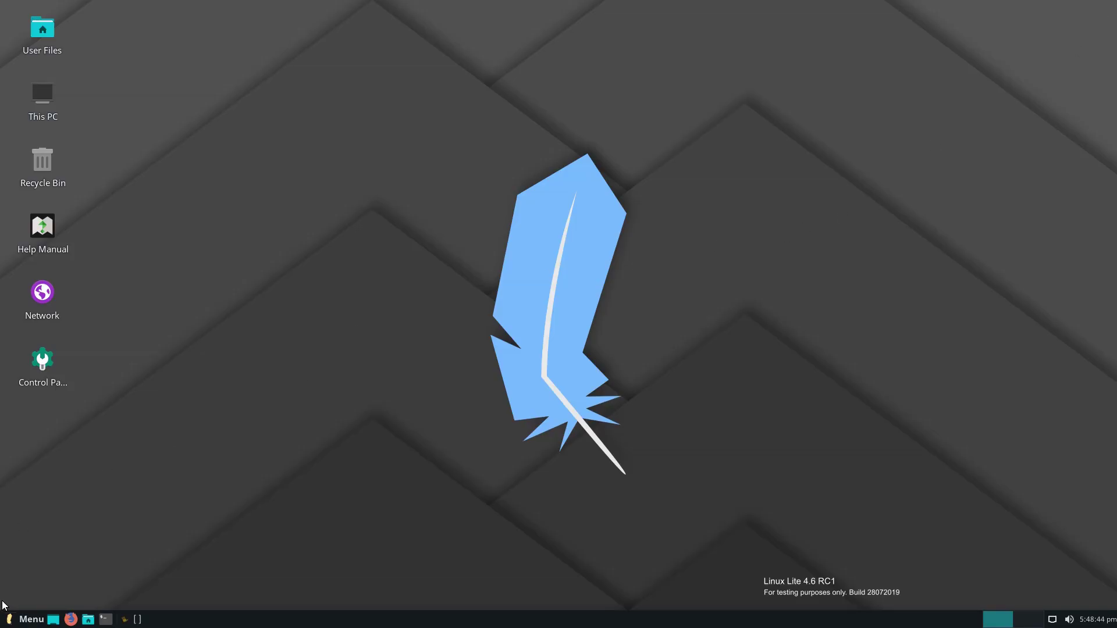
left_click(26, 619)
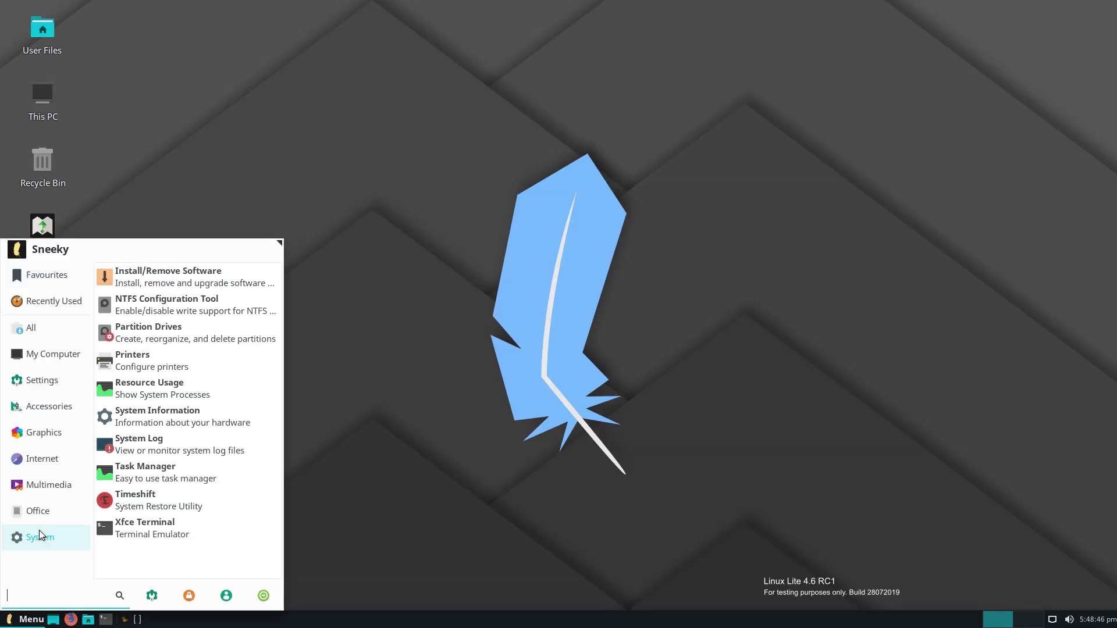
mouse_move(54, 459)
mouse_move(55, 435)
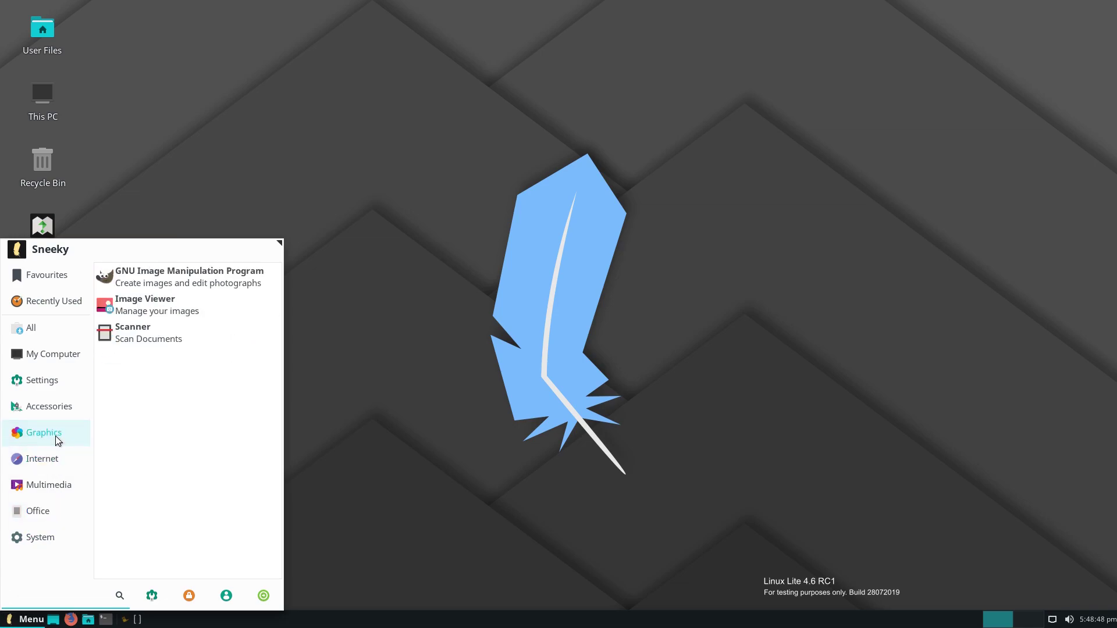
left_click(197, 281)
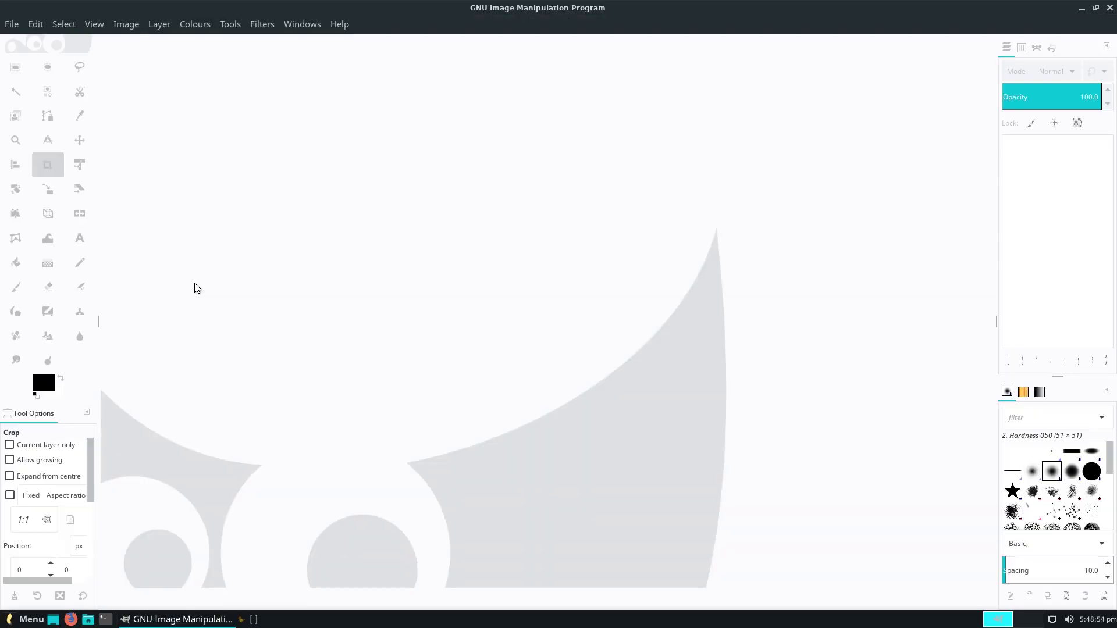
left_click(1110, 9)
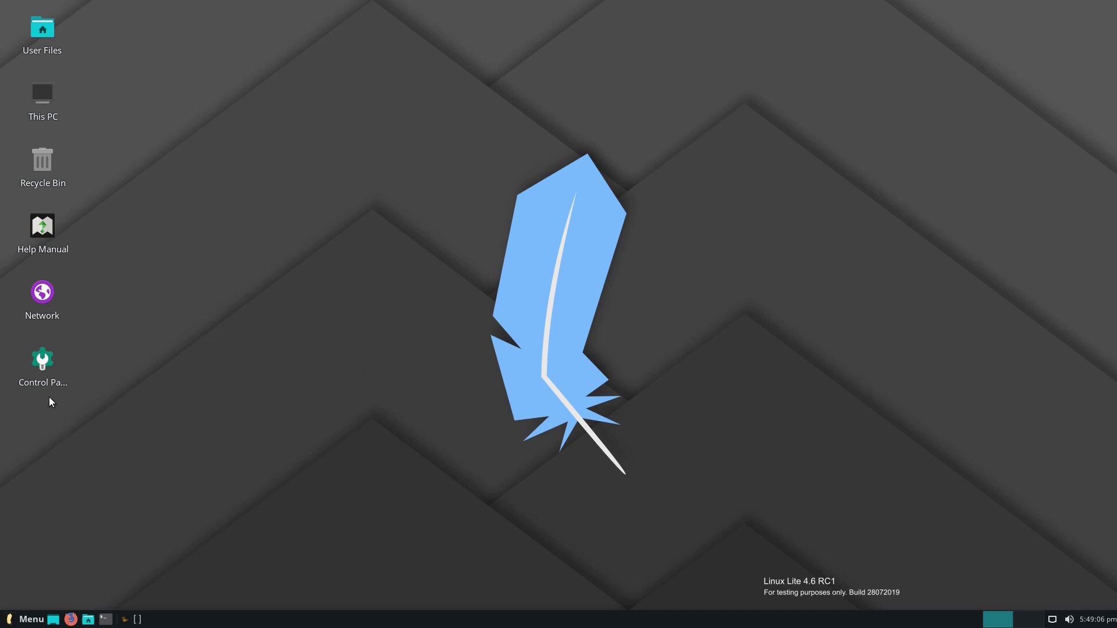
Open Appearance in the Settings Manager and view its font settings (Noto Sans 11, 96 DPI)
double_click(47, 361)
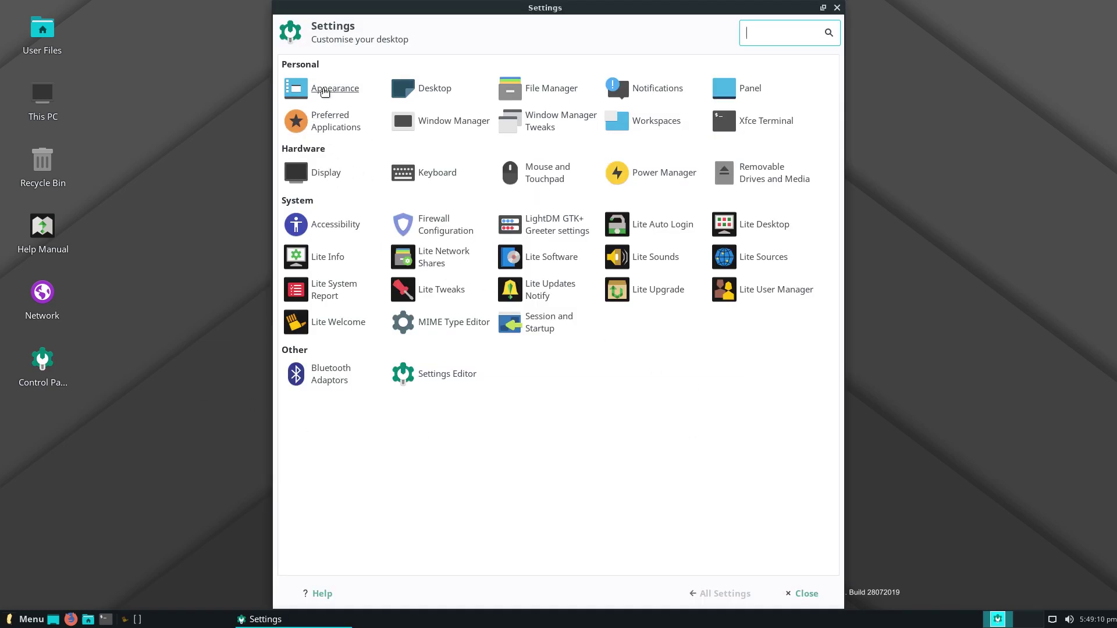
left_click(332, 88)
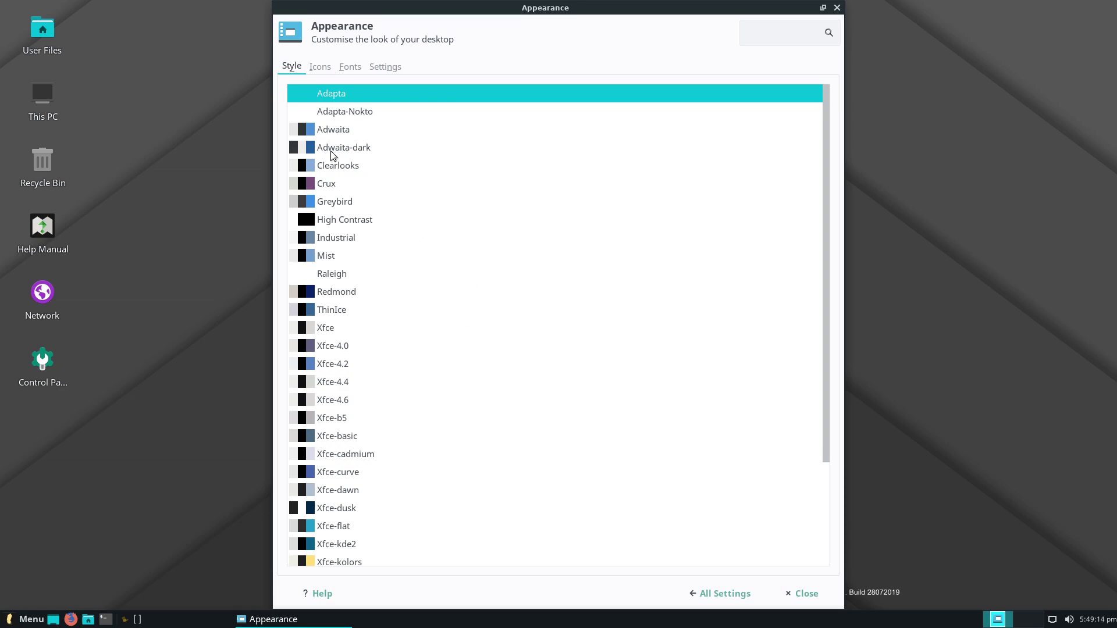
left_click(320, 66)
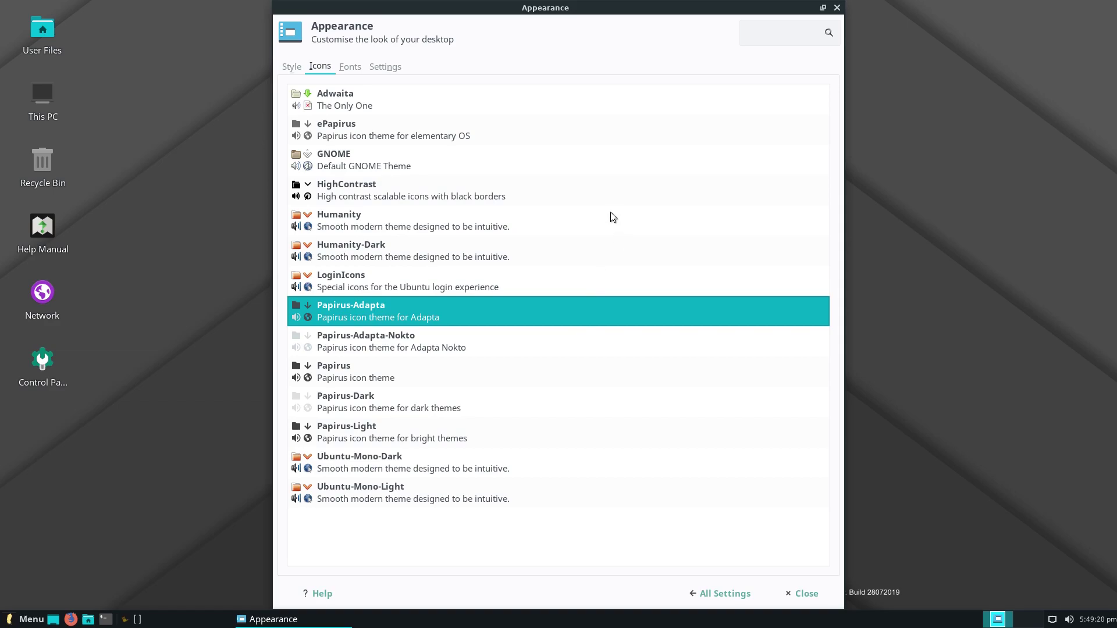
left_click(355, 68)
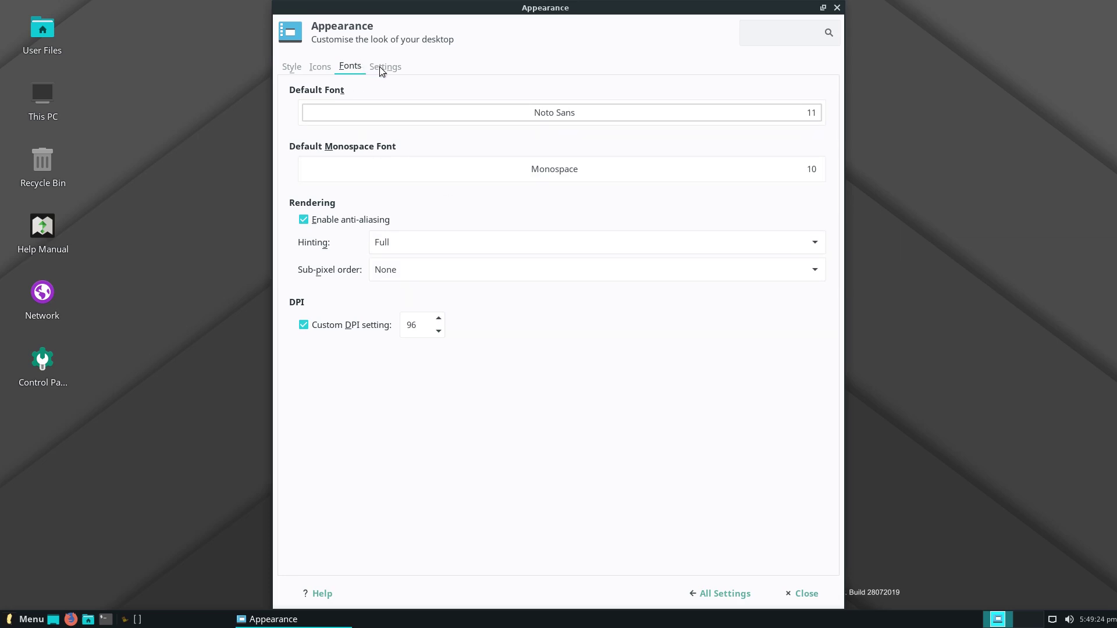
Set the default font to Ubuntu Light
left_click(553, 114)
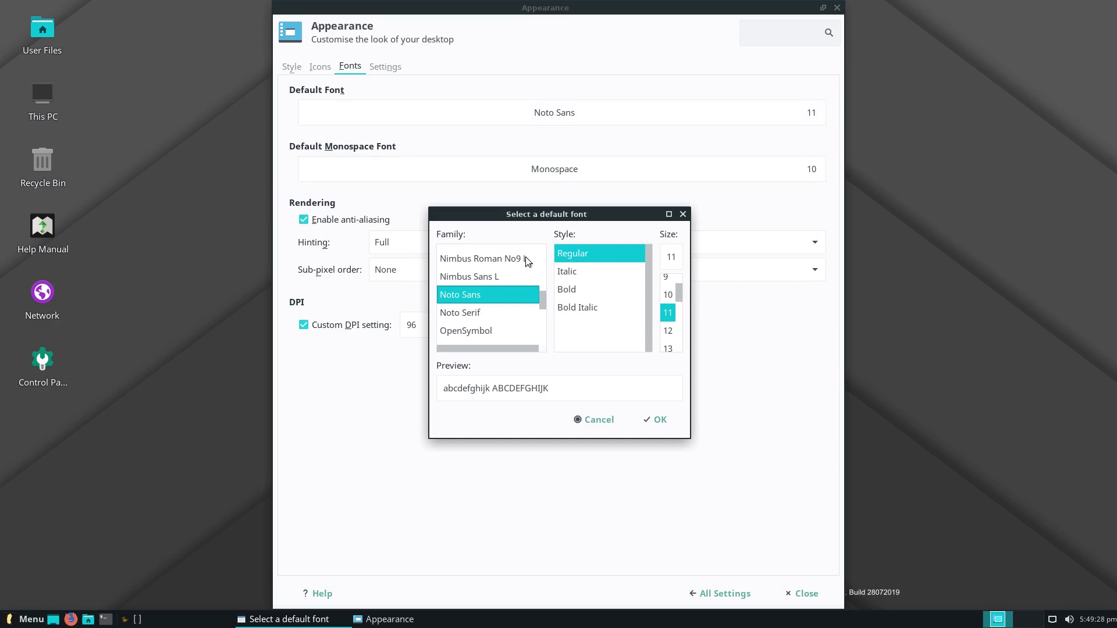
left_click_drag(542, 300, 544, 340)
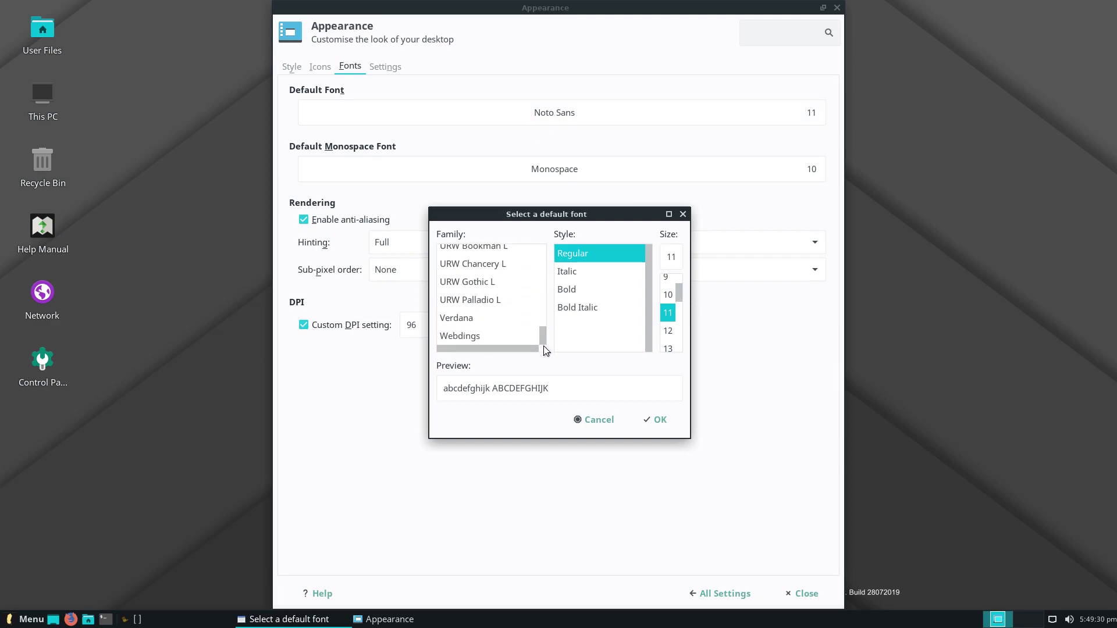
scroll(524, 319, "up", 3)
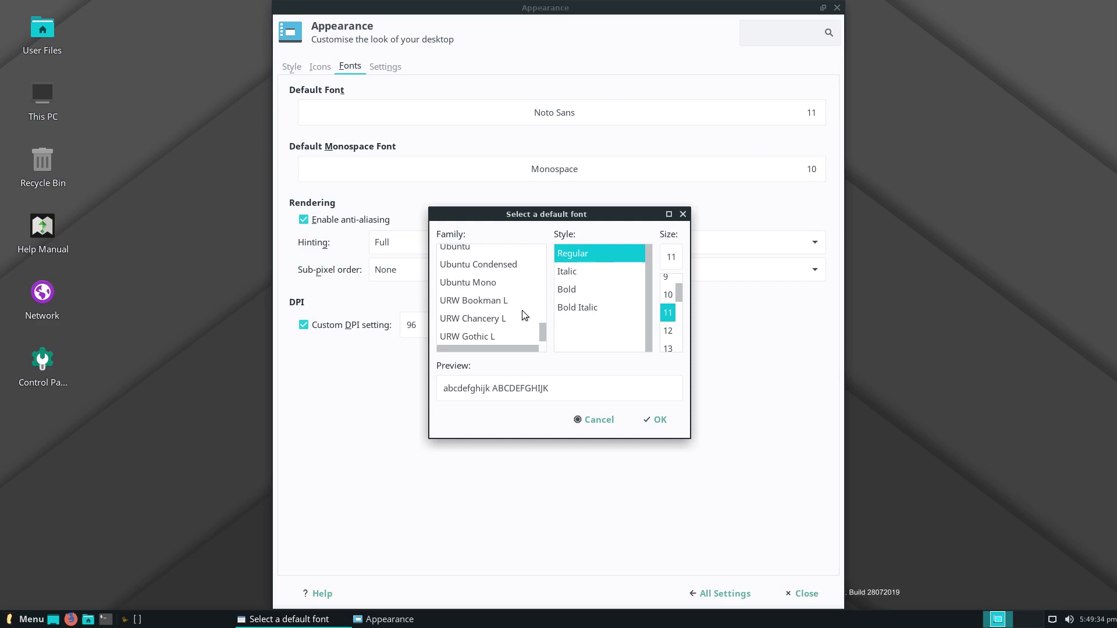
left_click(472, 250)
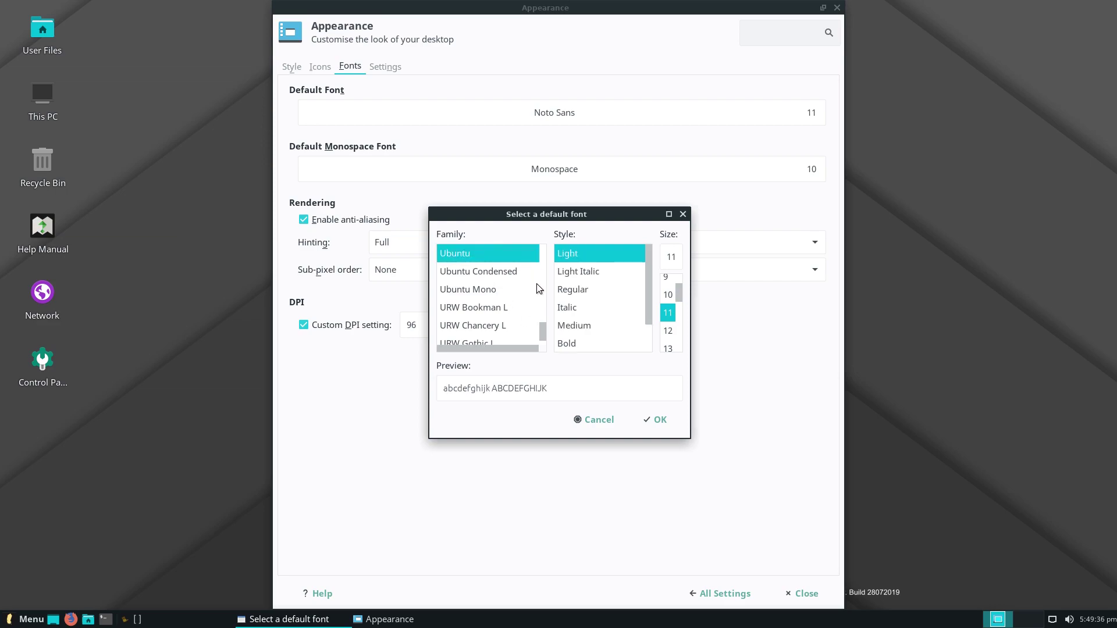
left_click(657, 420)
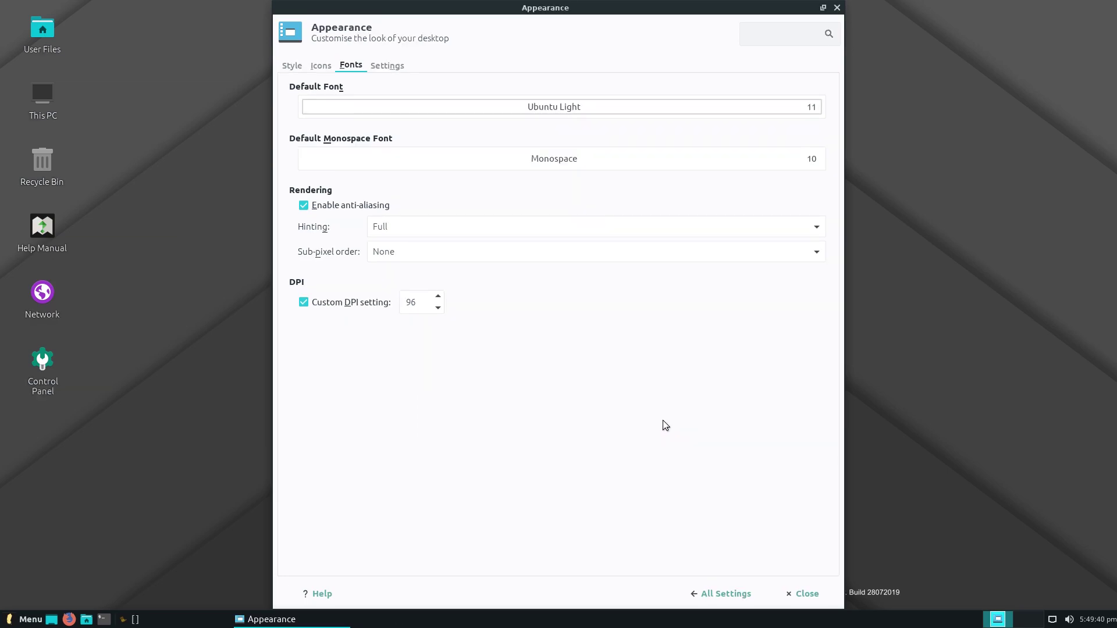
Change the default font to Courier New
left_click(540, 110)
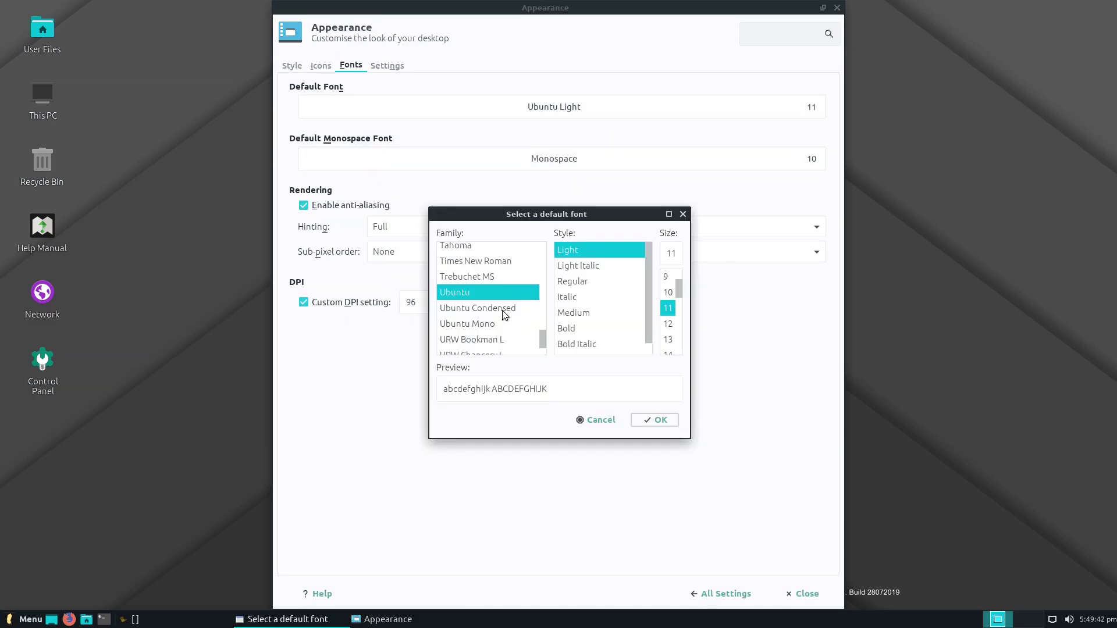
scroll(504, 315, "up", 8)
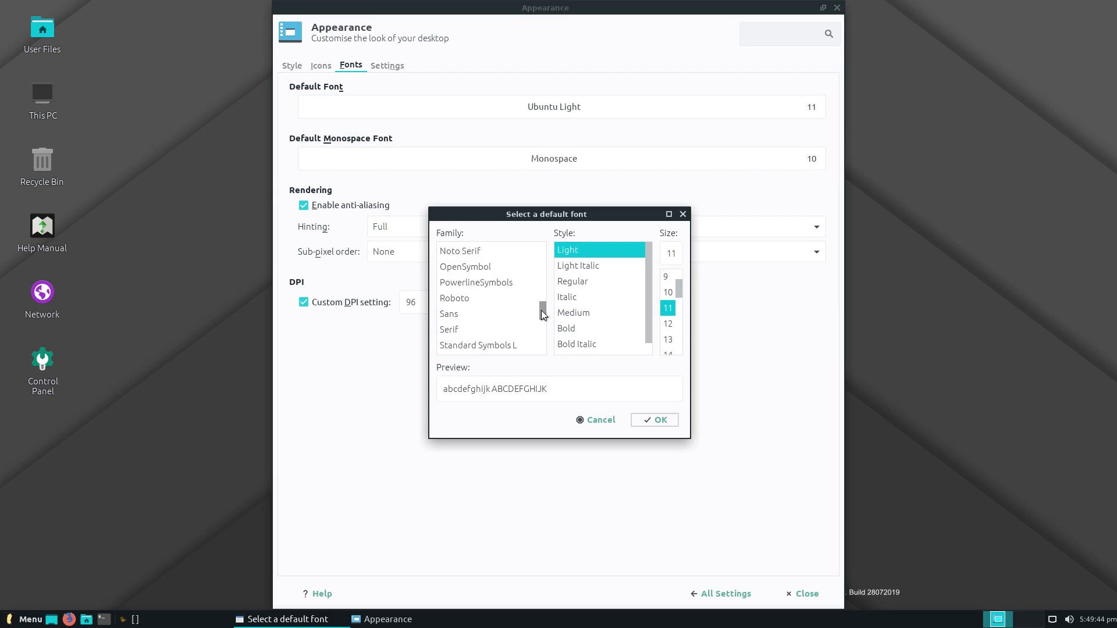
left_click_drag(541, 309, 541, 244)
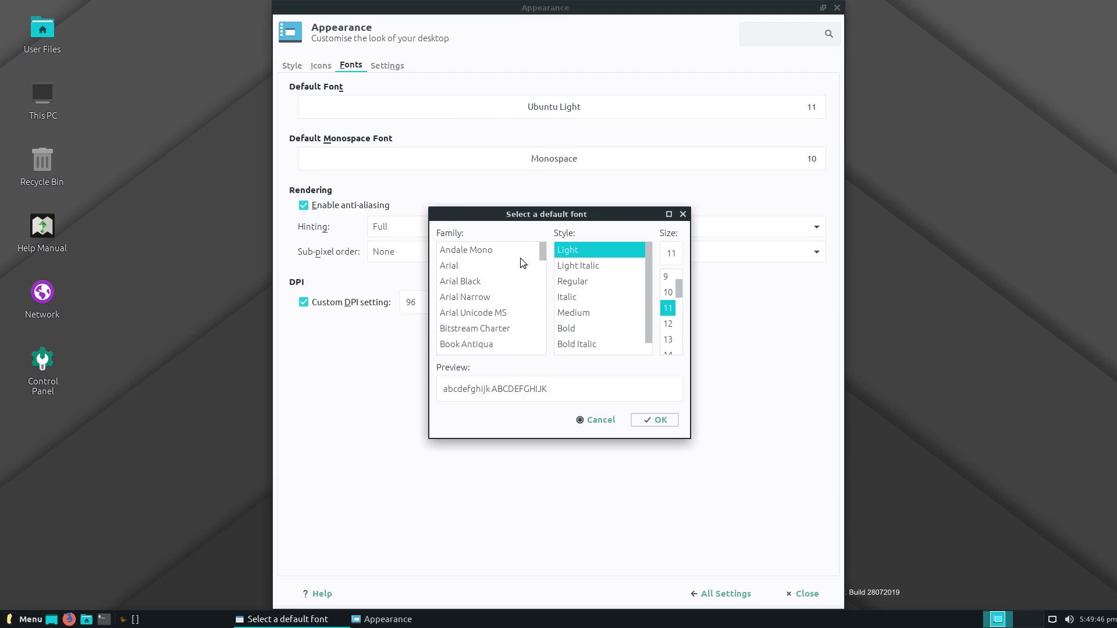
scroll(512, 270, "down", 2)
scroll(498, 276, "down", 1)
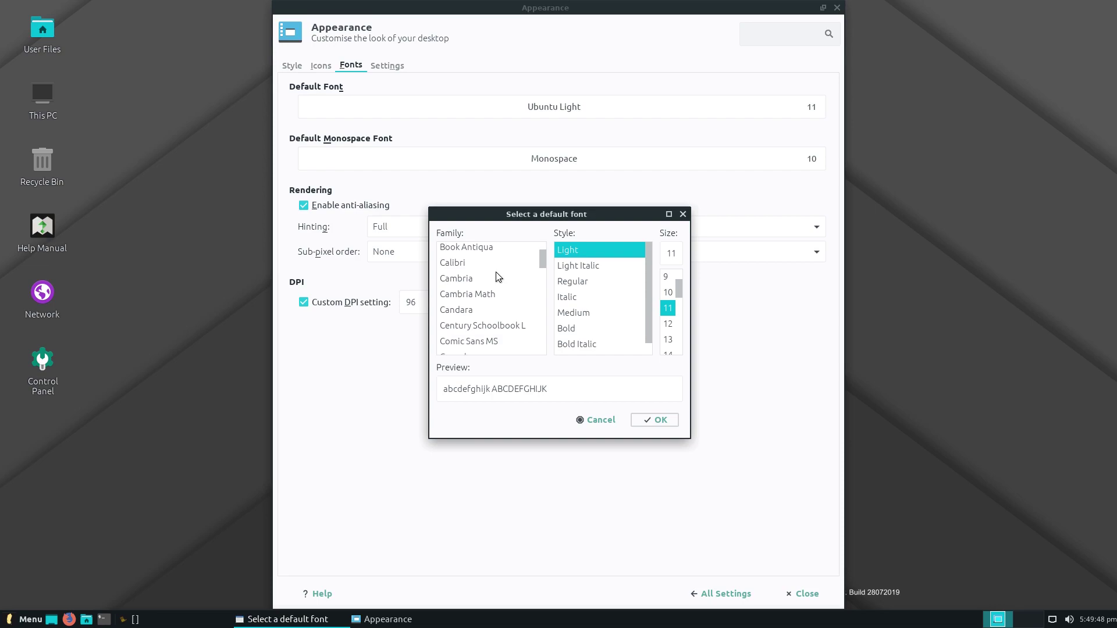
scroll(499, 277, "down", 3)
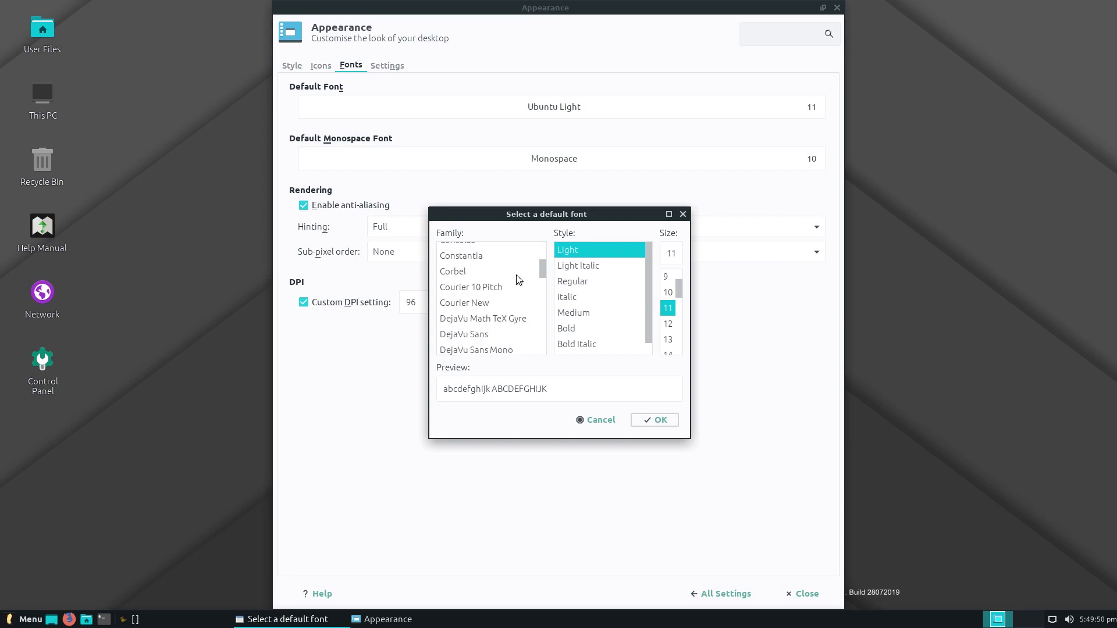
left_click(476, 304)
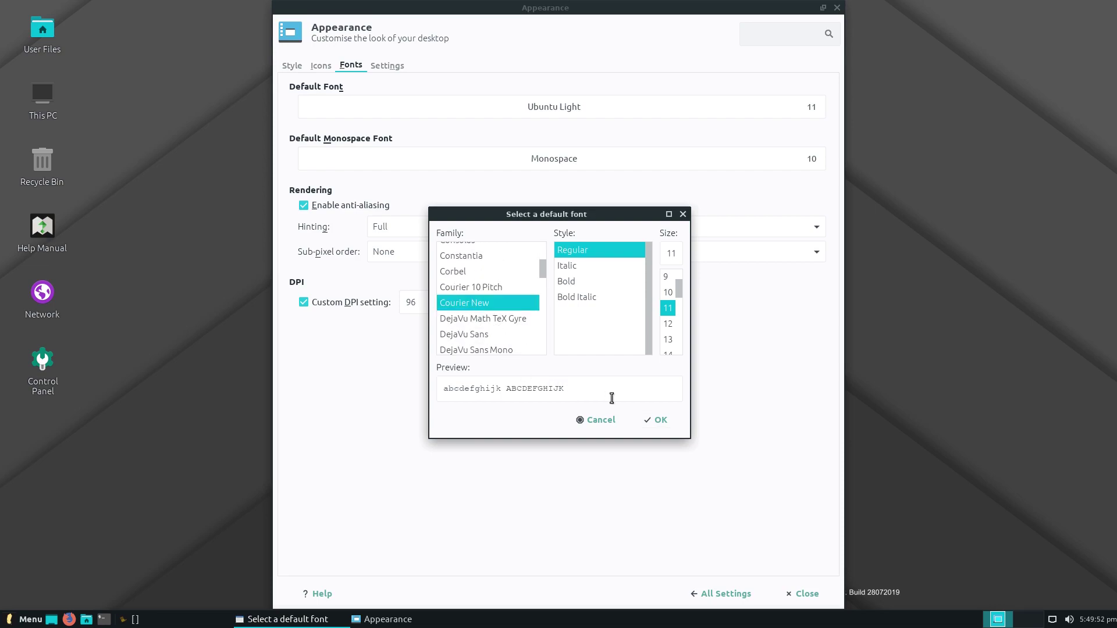
left_click(652, 420)
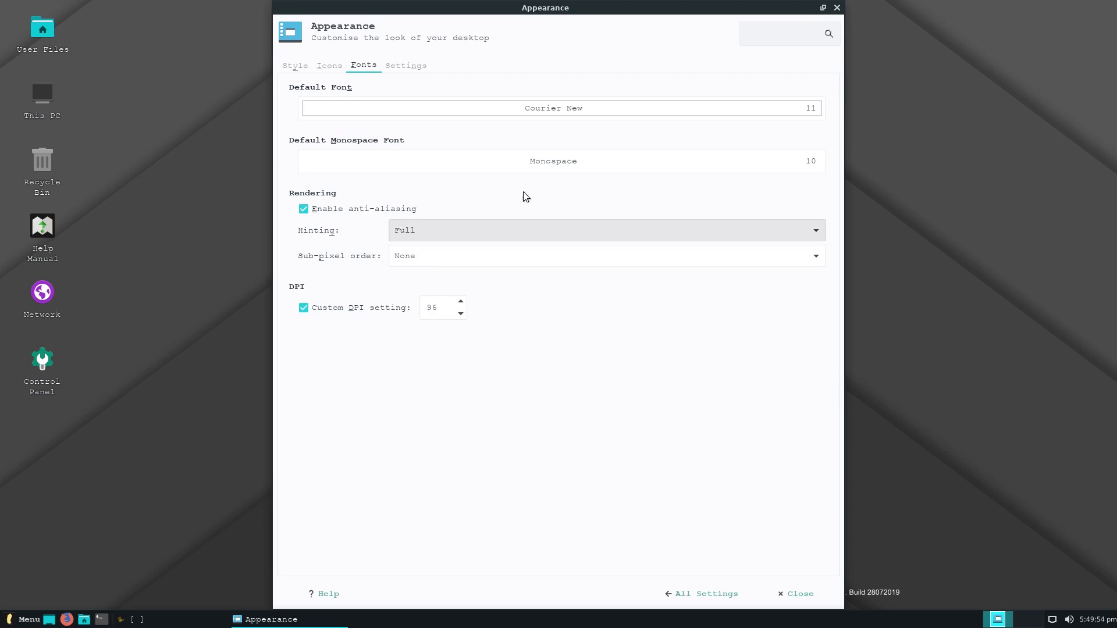
Change the default font to Lucida Sans 11
left_click(523, 110)
scroll(487, 338, "down", 4)
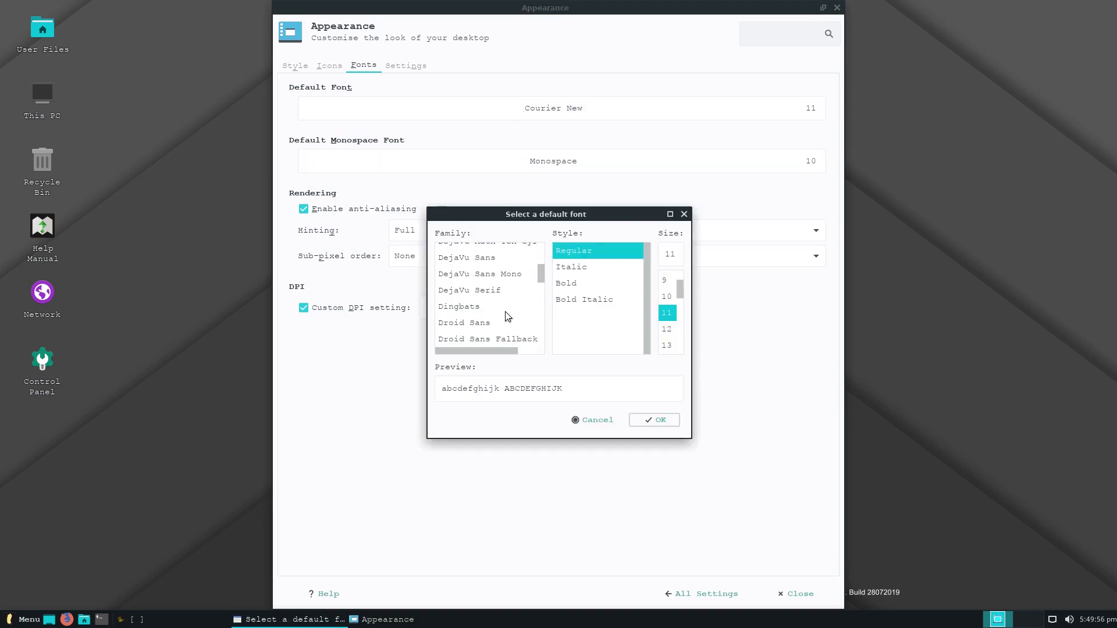
scroll(504, 314, "down", 4)
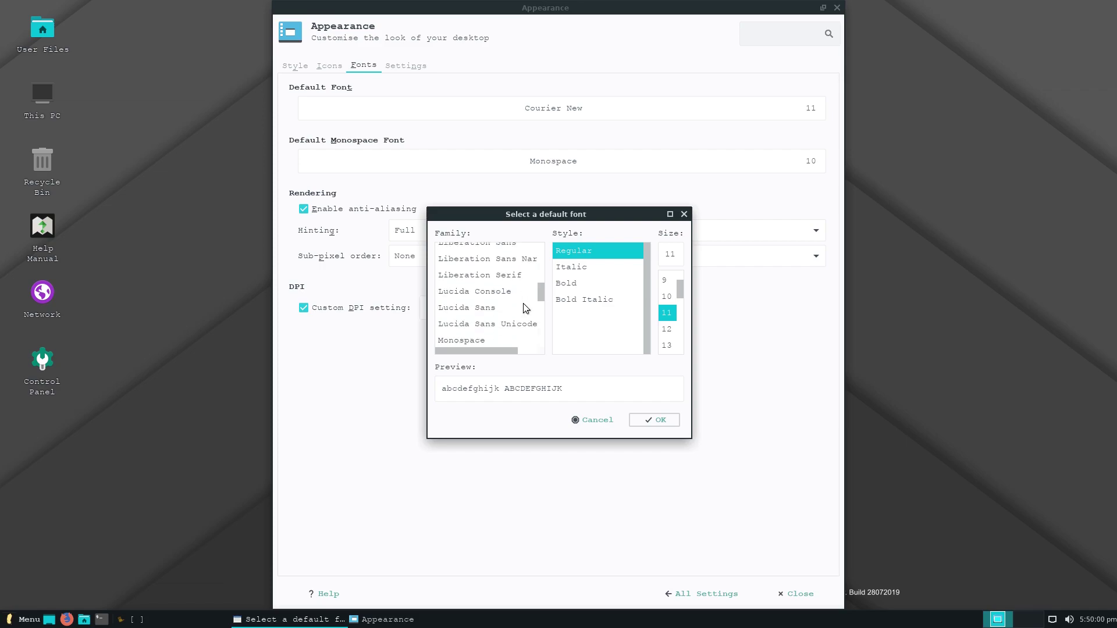
left_click(482, 309)
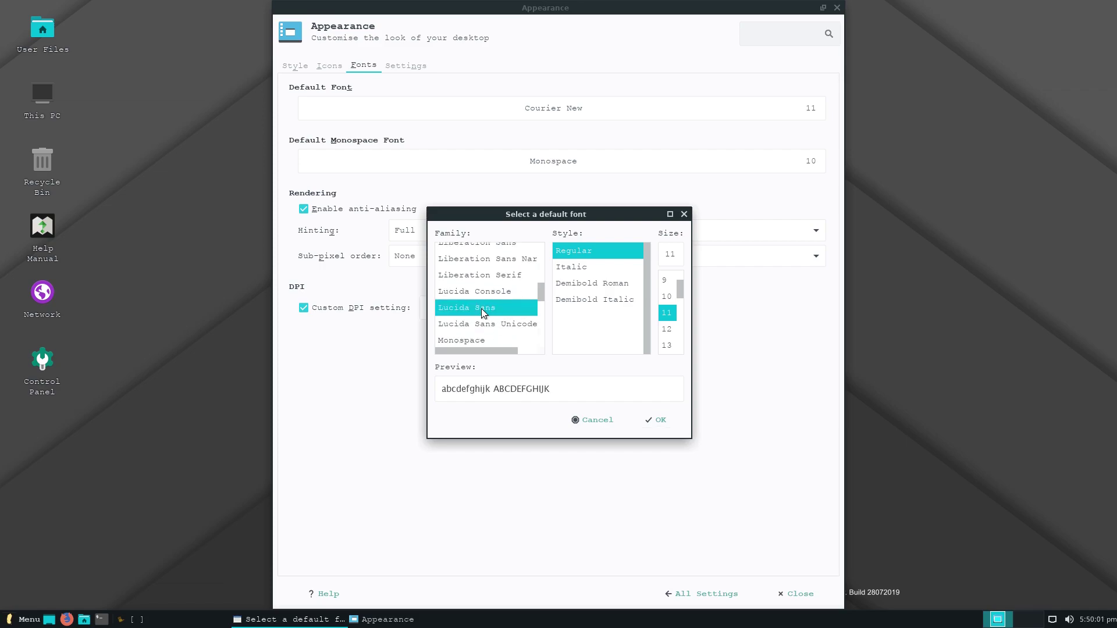
left_click(655, 417)
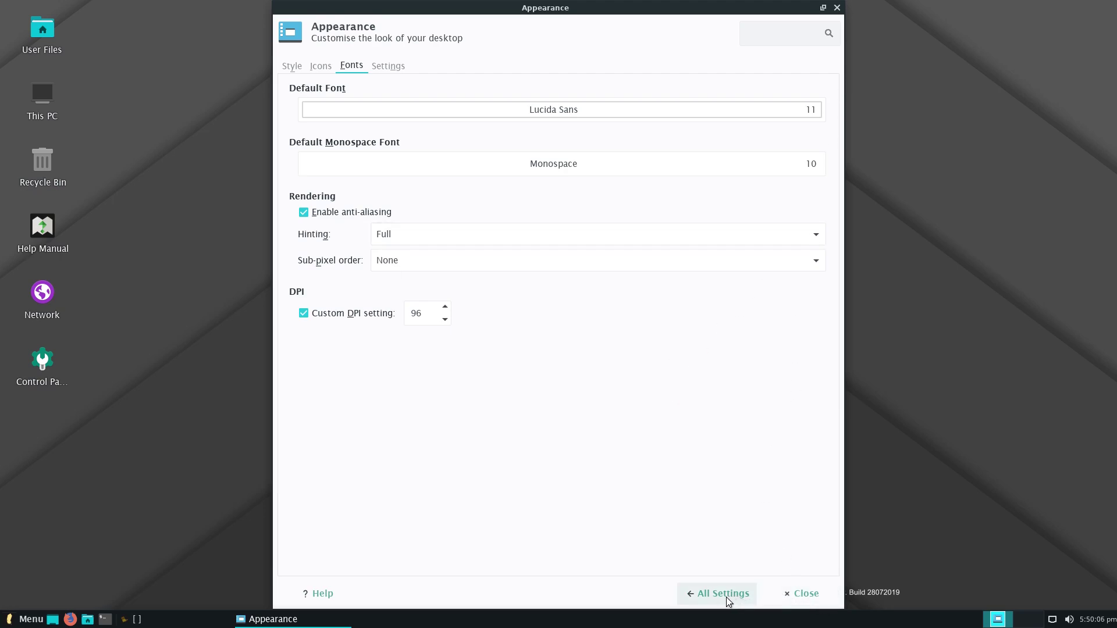
Look over the Settings tab and the Desktop wallpaper choices, returning to All Settings
left_click(389, 66)
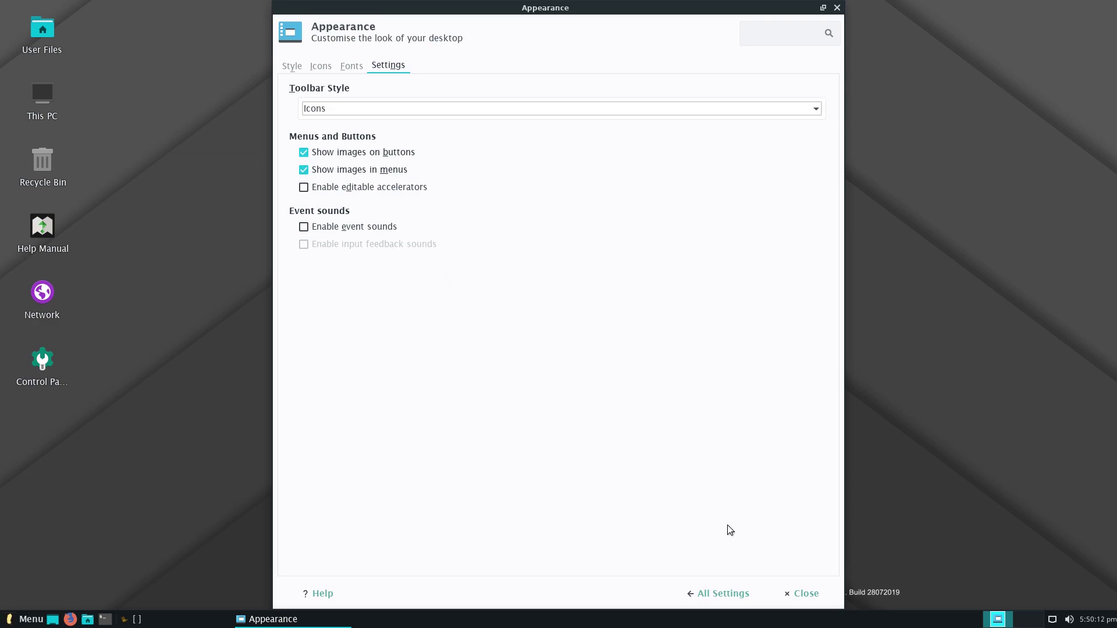
left_click(728, 592)
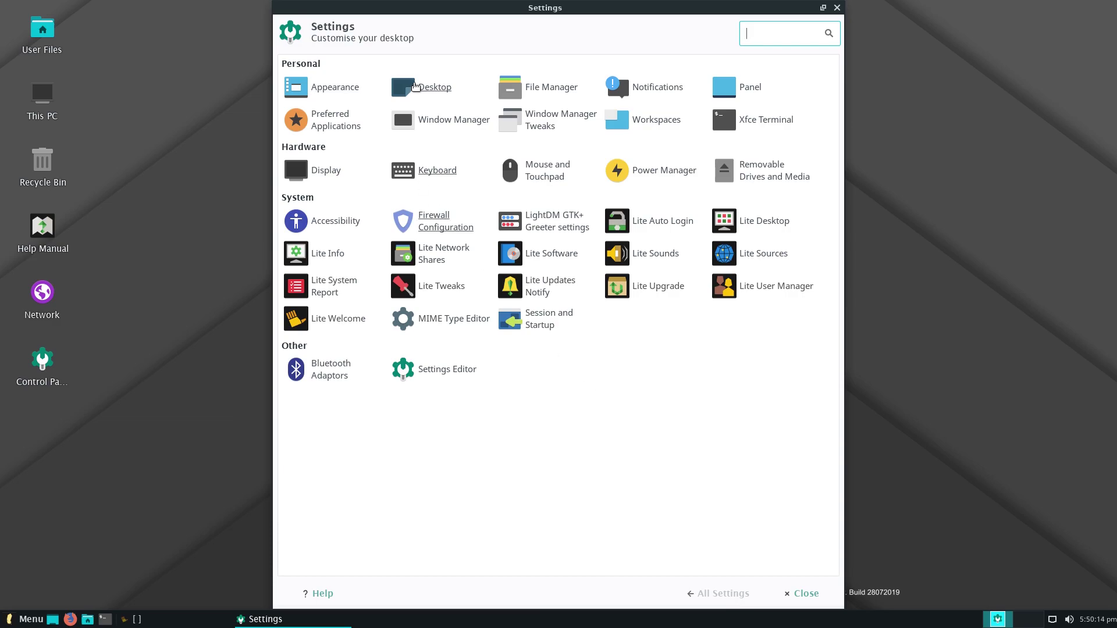
left_click(430, 87)
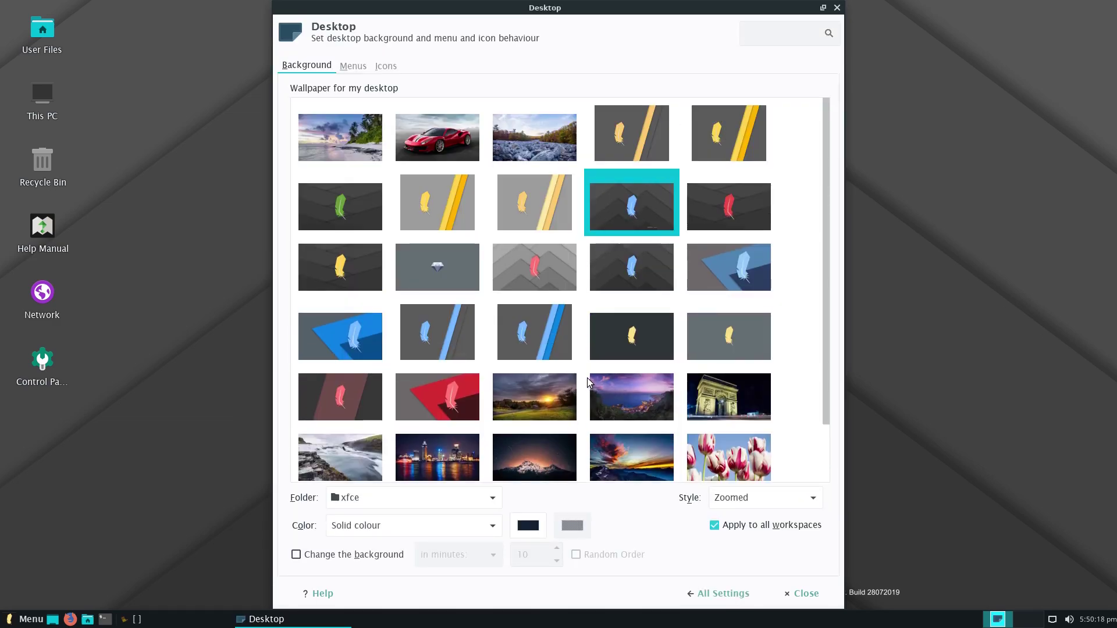
left_click(721, 593)
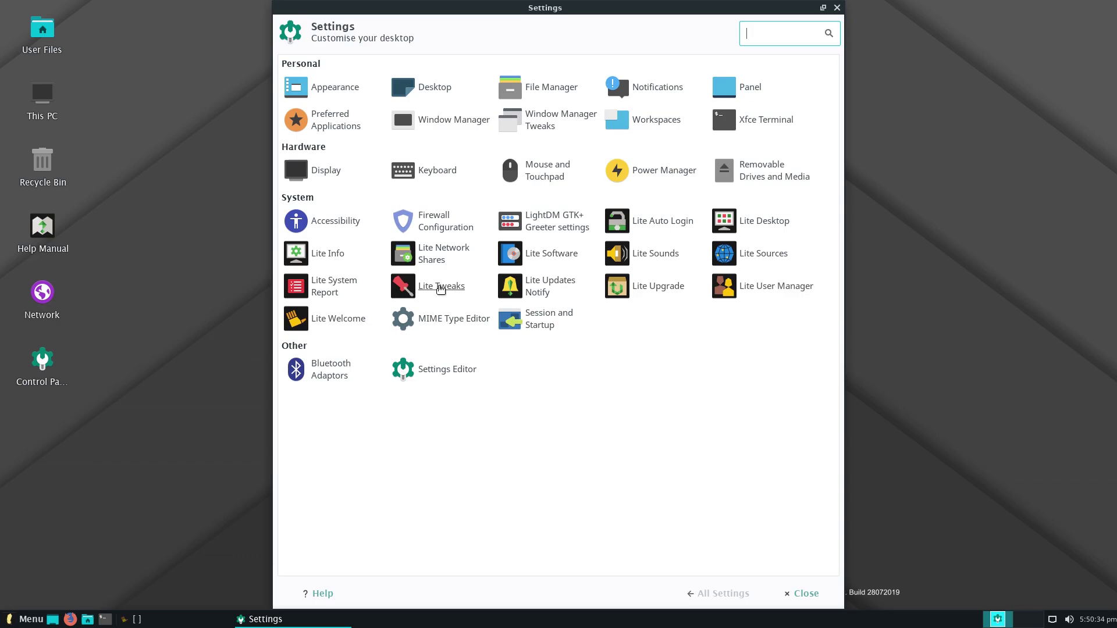
Open Lite Tweaks, scroll through its task list, and quit it
left_click(440, 288)
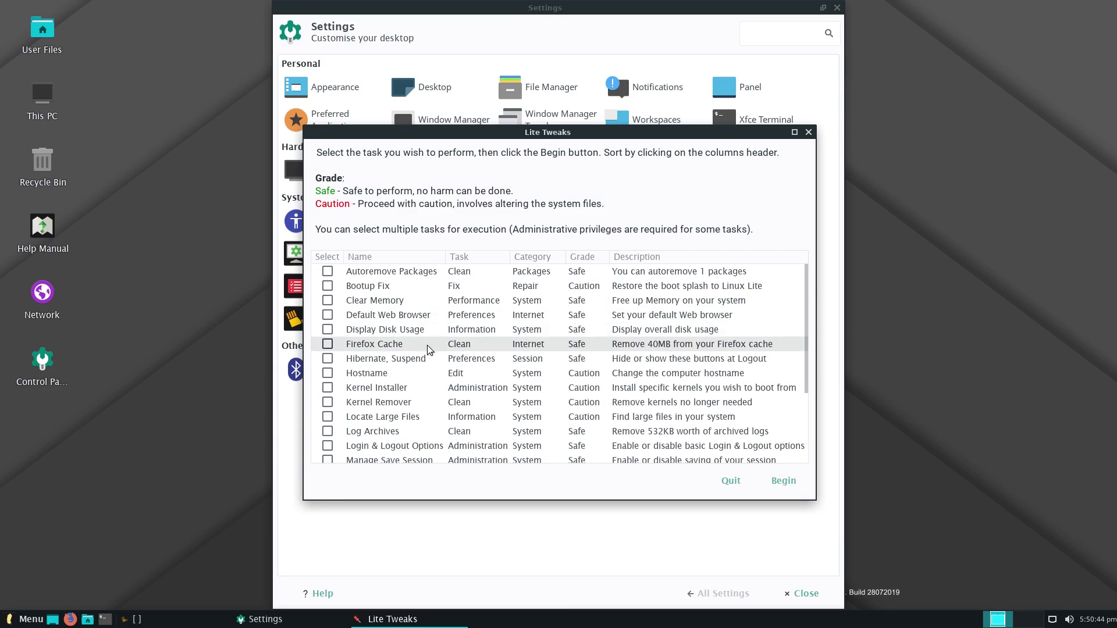
scroll(455, 389, "down", 1)
scroll(455, 389, "down", 2)
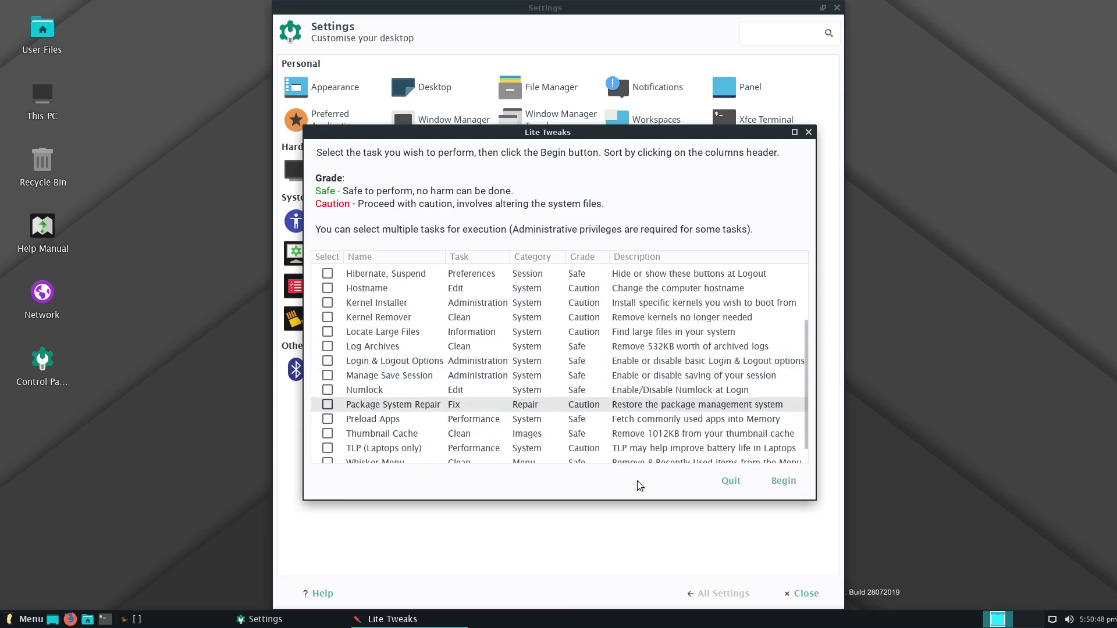
left_click(730, 480)
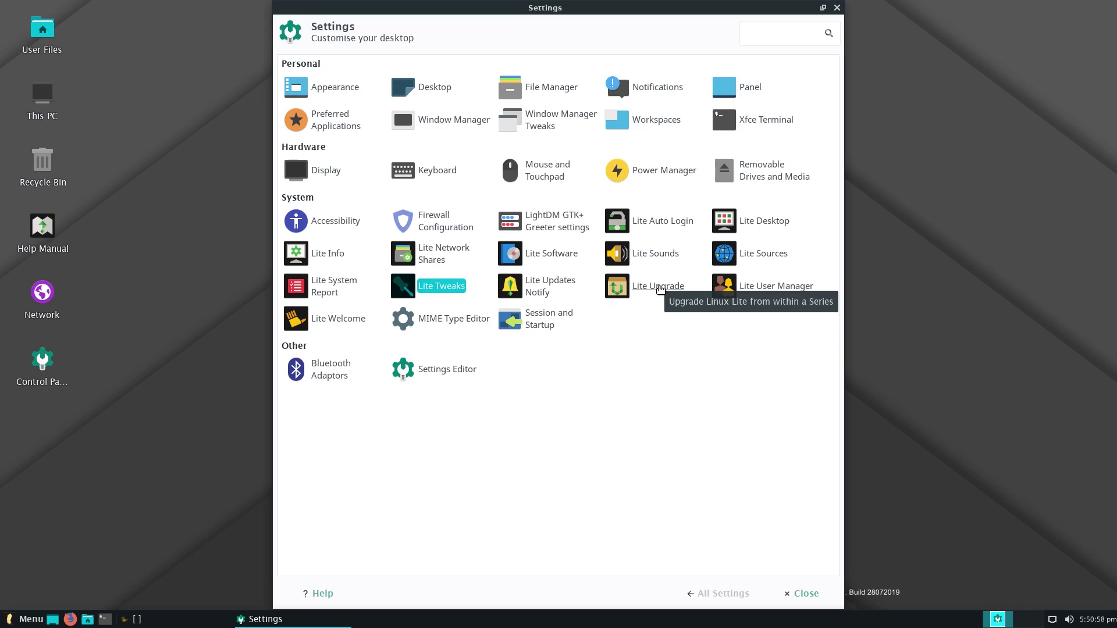
Launch Lite Software, authenticate with the account password, and update software sources
left_click(552, 256)
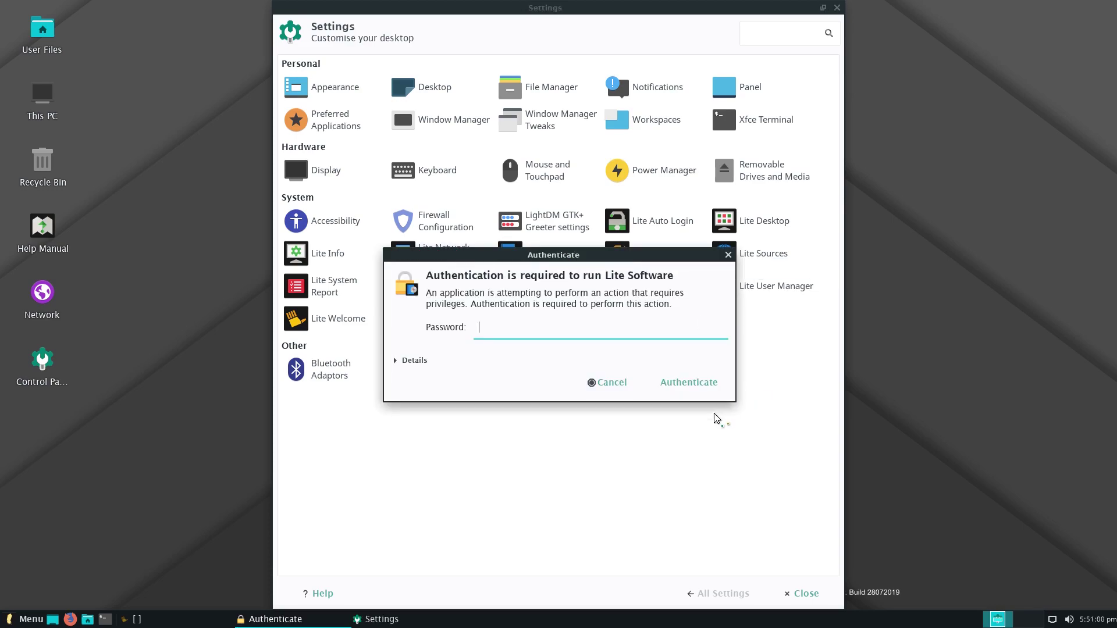
type("••••")
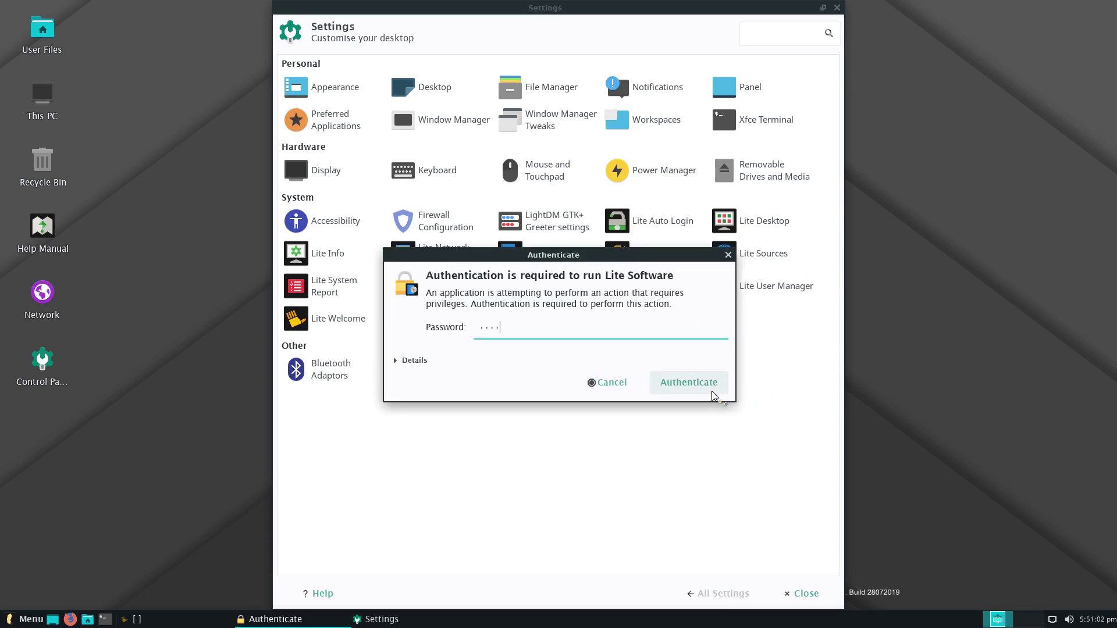
left_click(712, 391)
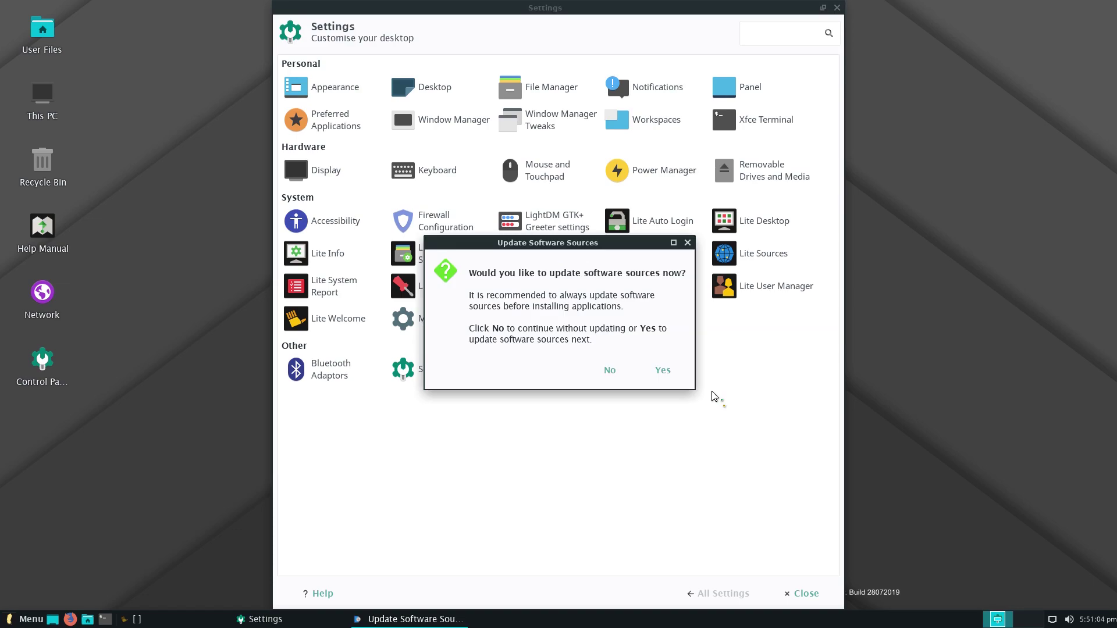
left_click(663, 371)
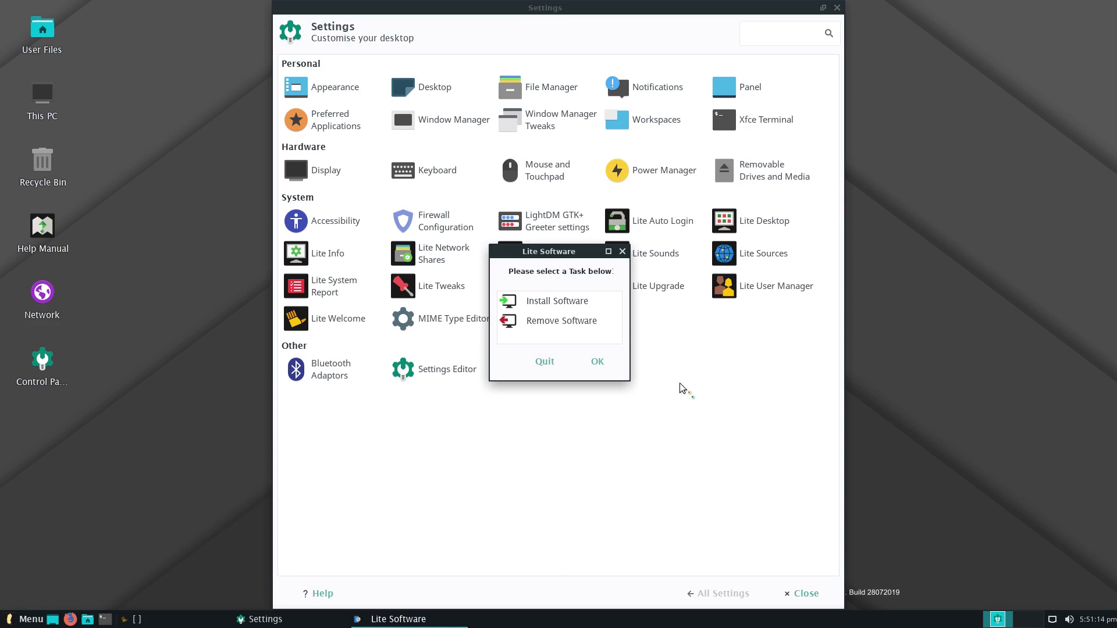
Choose Install Software and select Restricted Extras from the application list
left_click(576, 306)
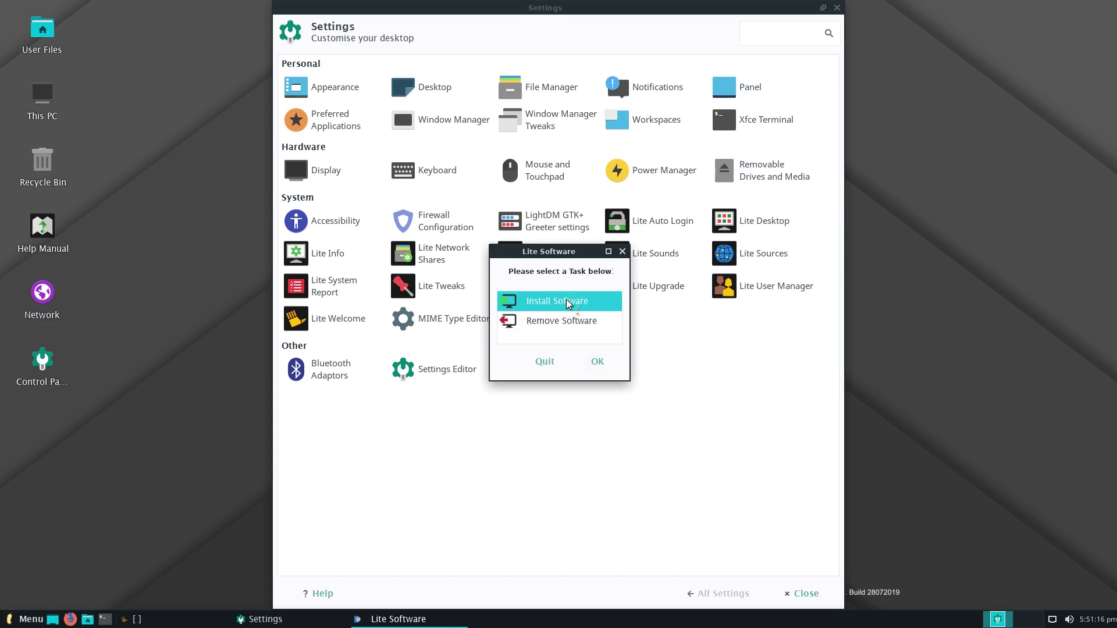
left_click(597, 361)
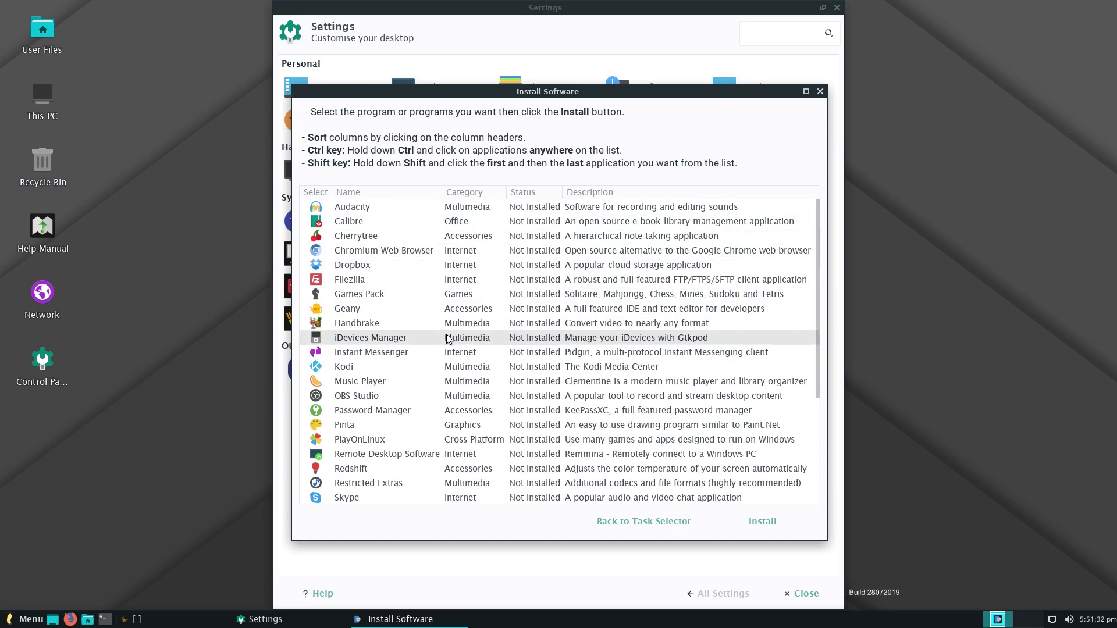
scroll(449, 342, "down", 4)
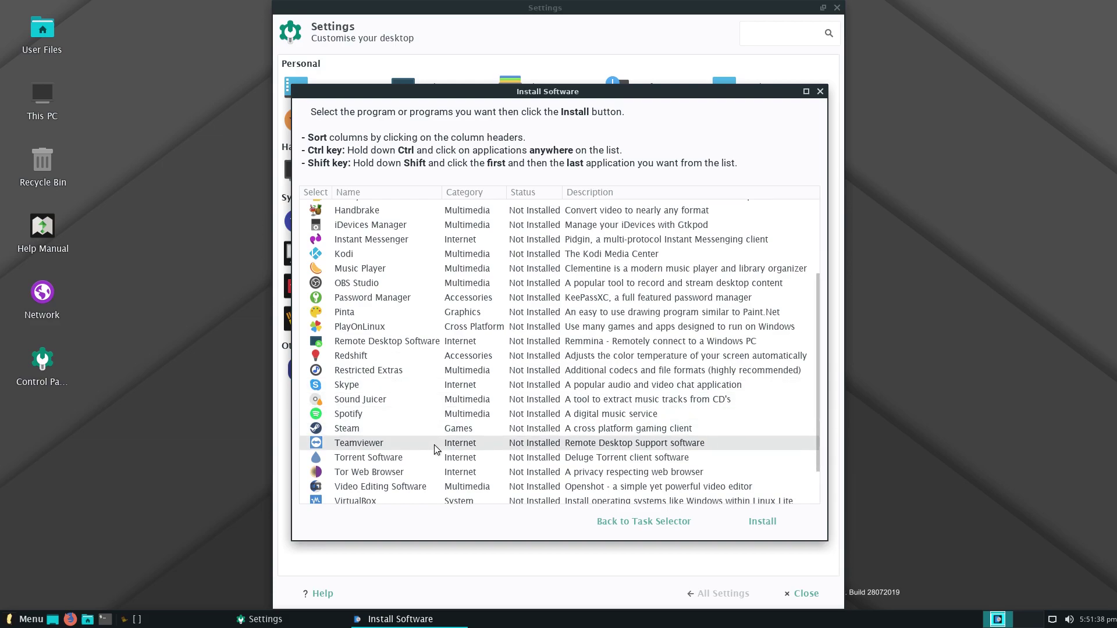
scroll(434, 444, "down", 2)
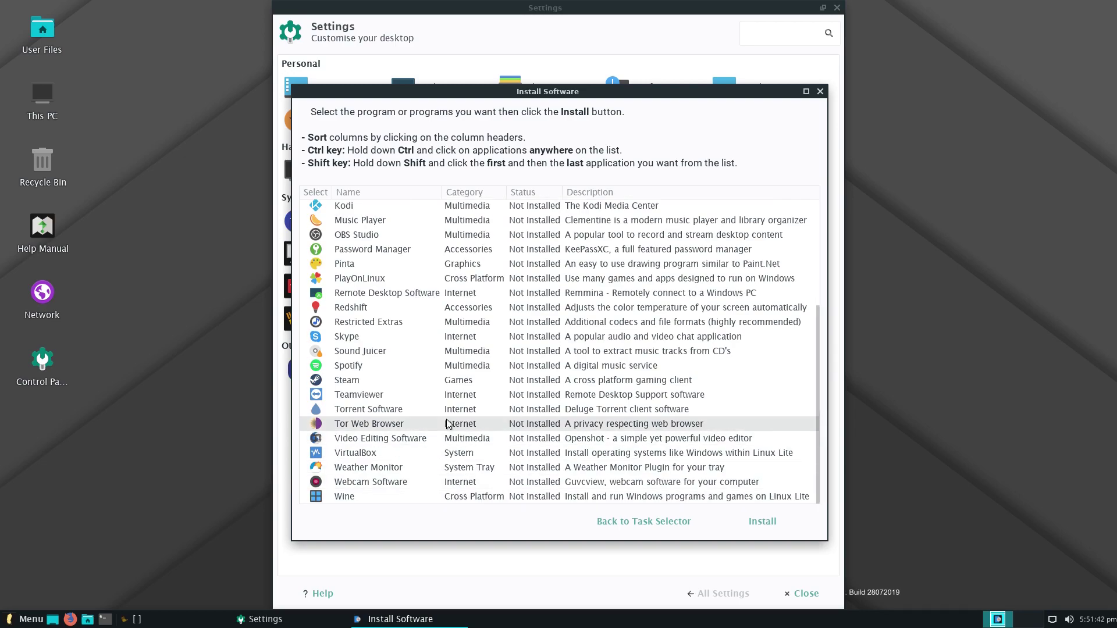
left_click(465, 324)
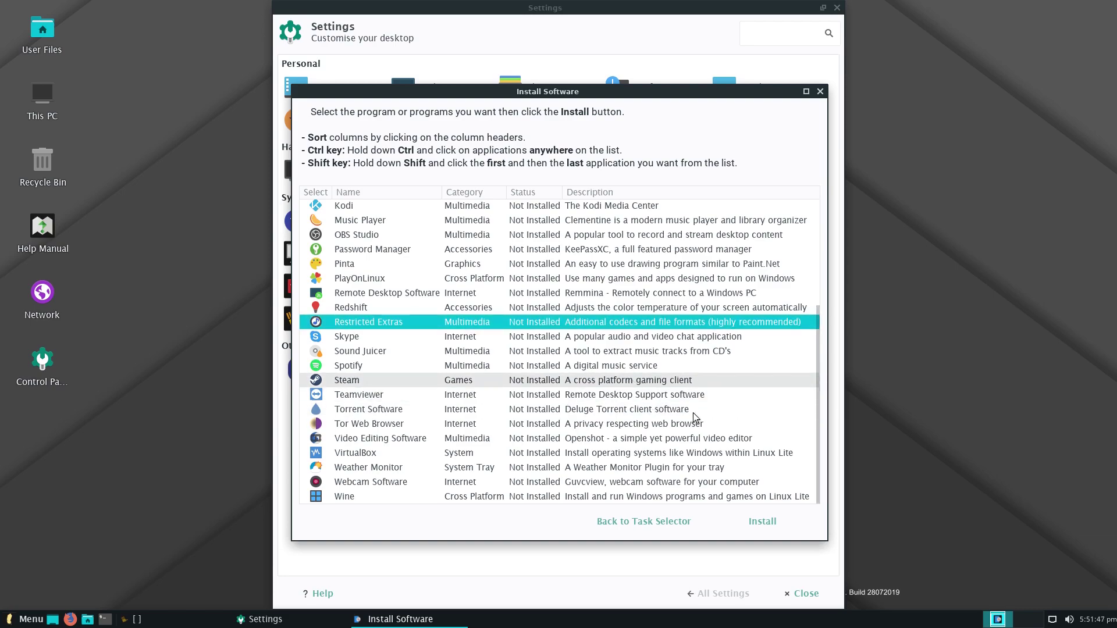
Install Restricted Extras, acknowledge the completion message, and quit Lite Software
left_click(766, 521)
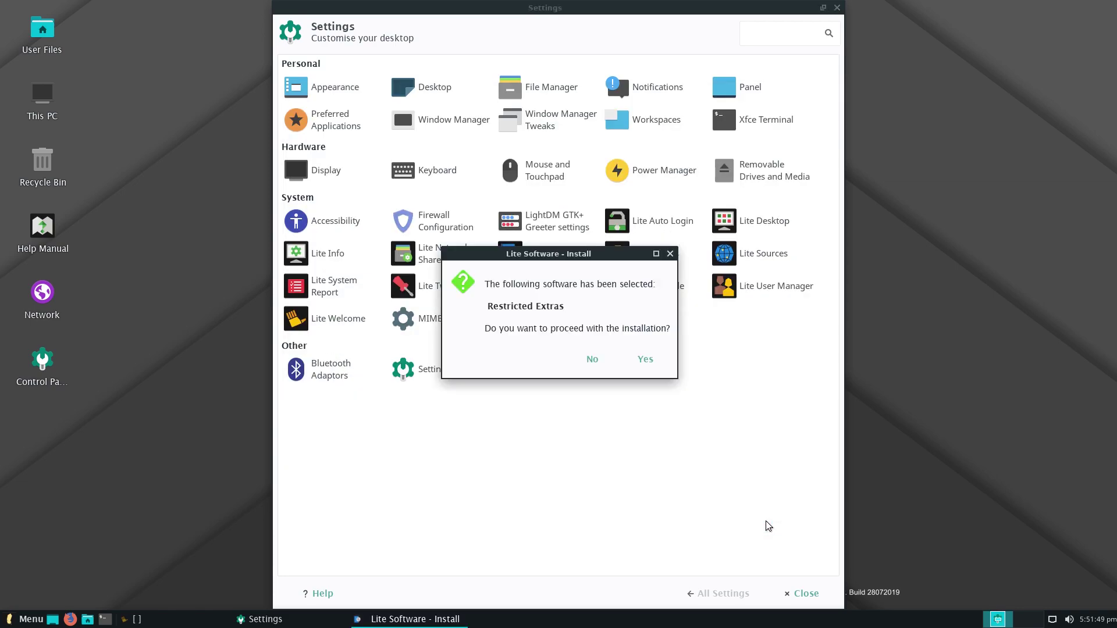
left_click(644, 360)
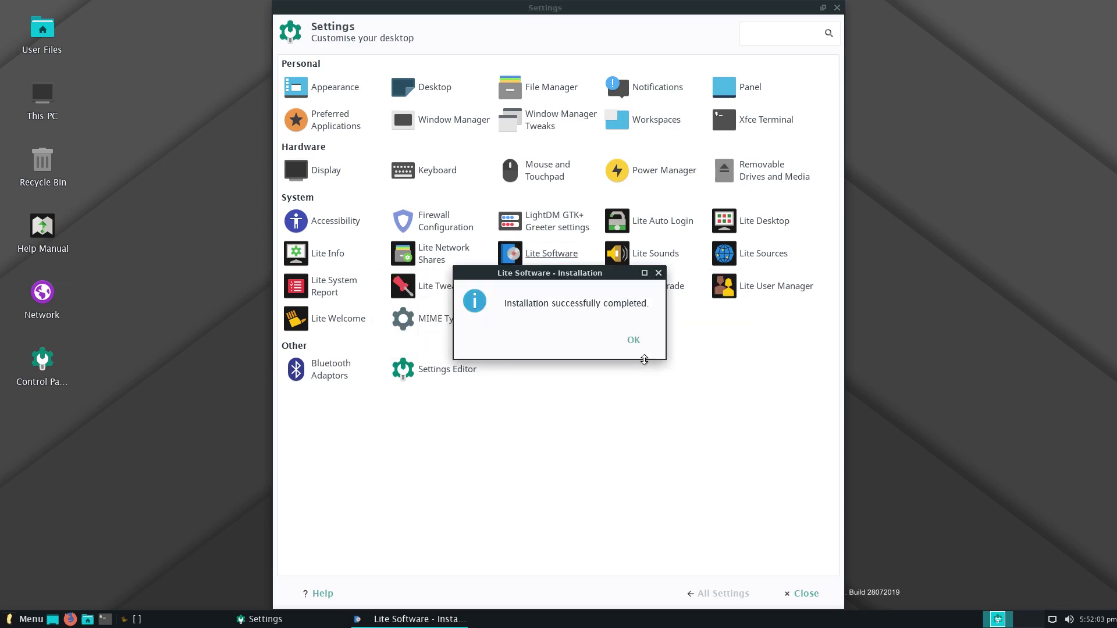
left_click(635, 342)
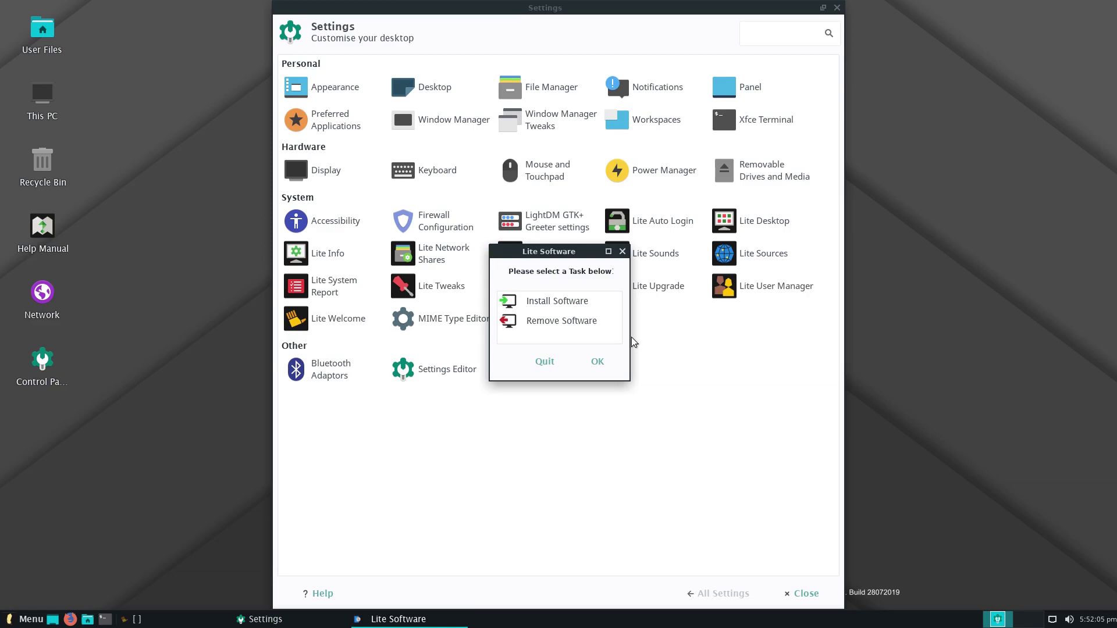
left_click(546, 361)
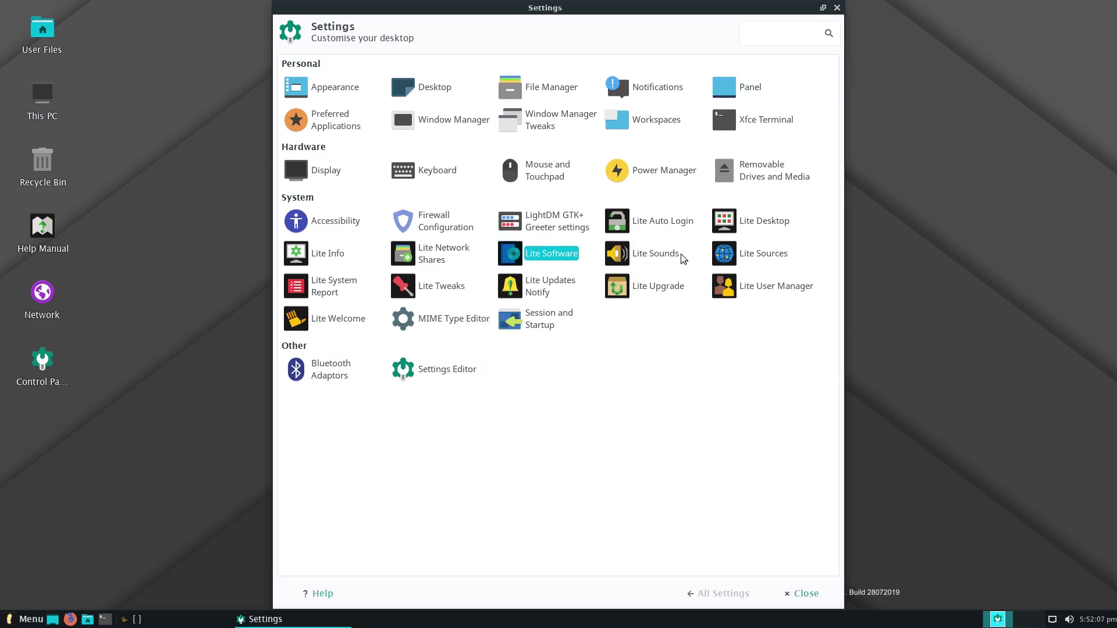
left_click(806, 593)
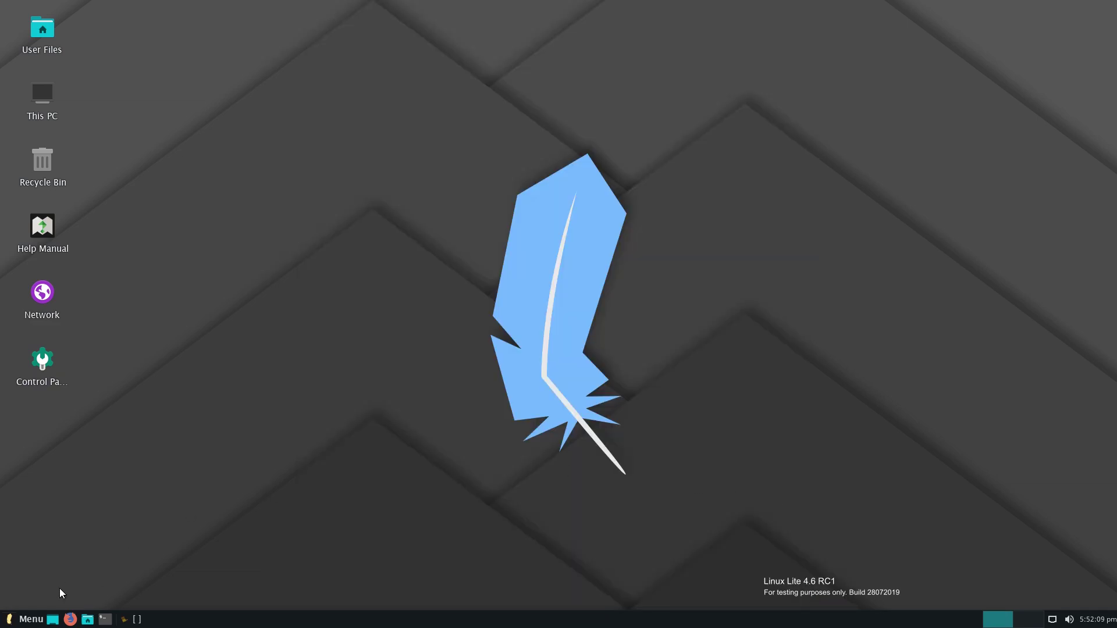
left_click(31, 618)
left_click(48, 484)
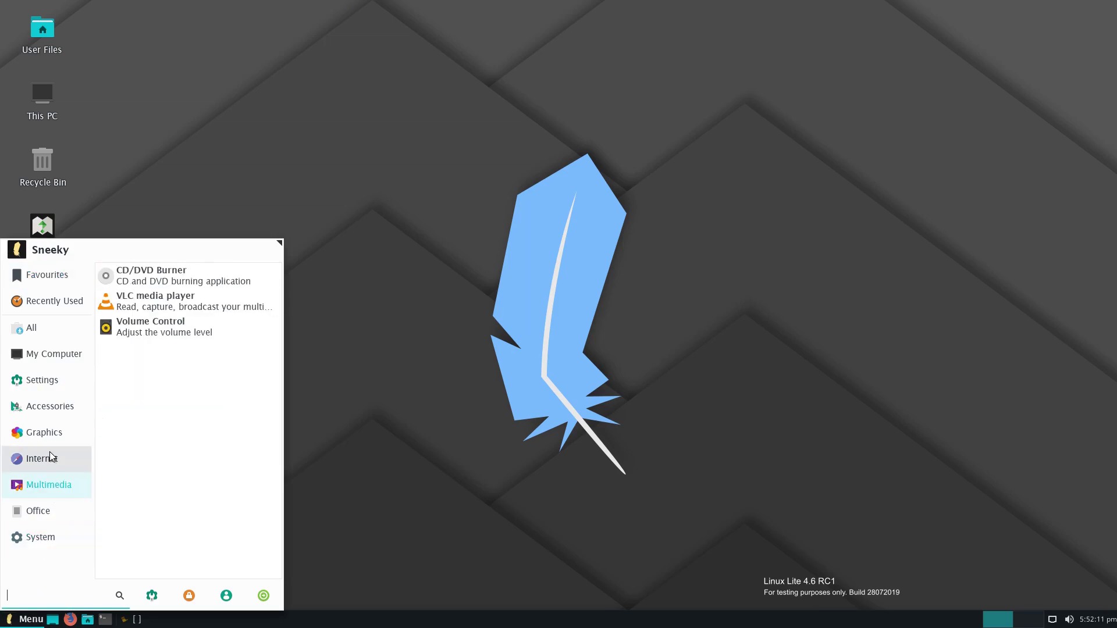
mouse_move(42, 515)
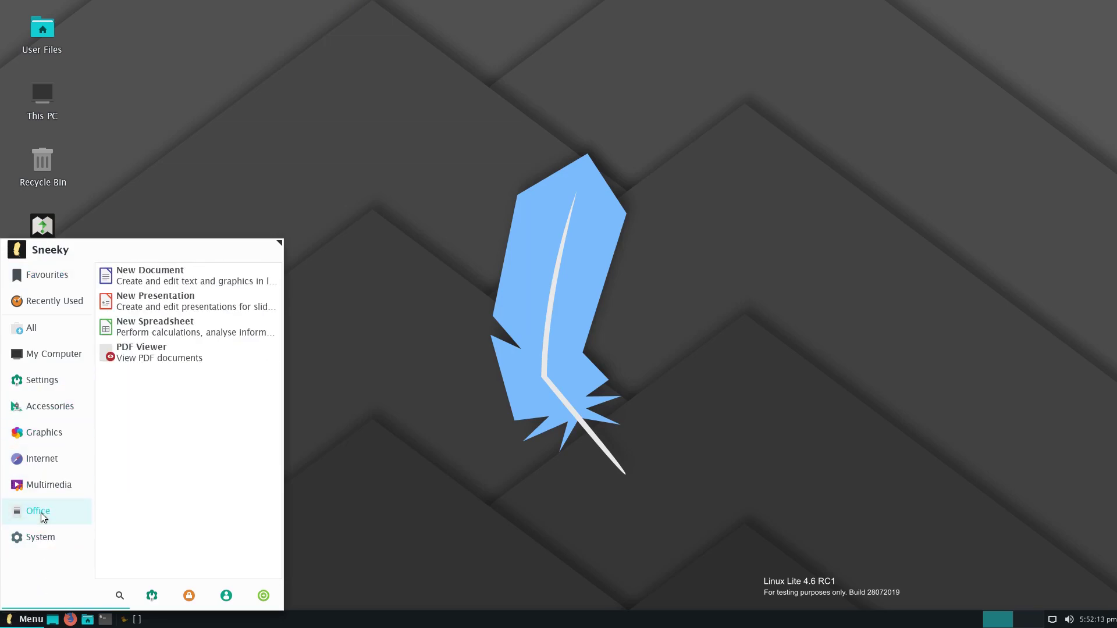
left_click(165, 326)
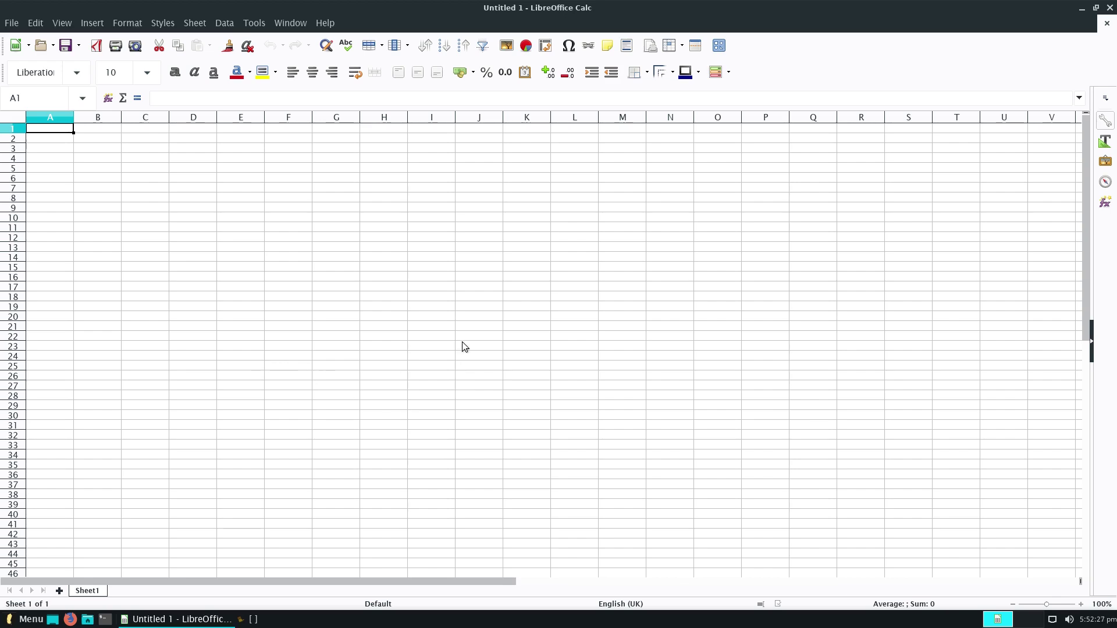
left_click(1110, 8)
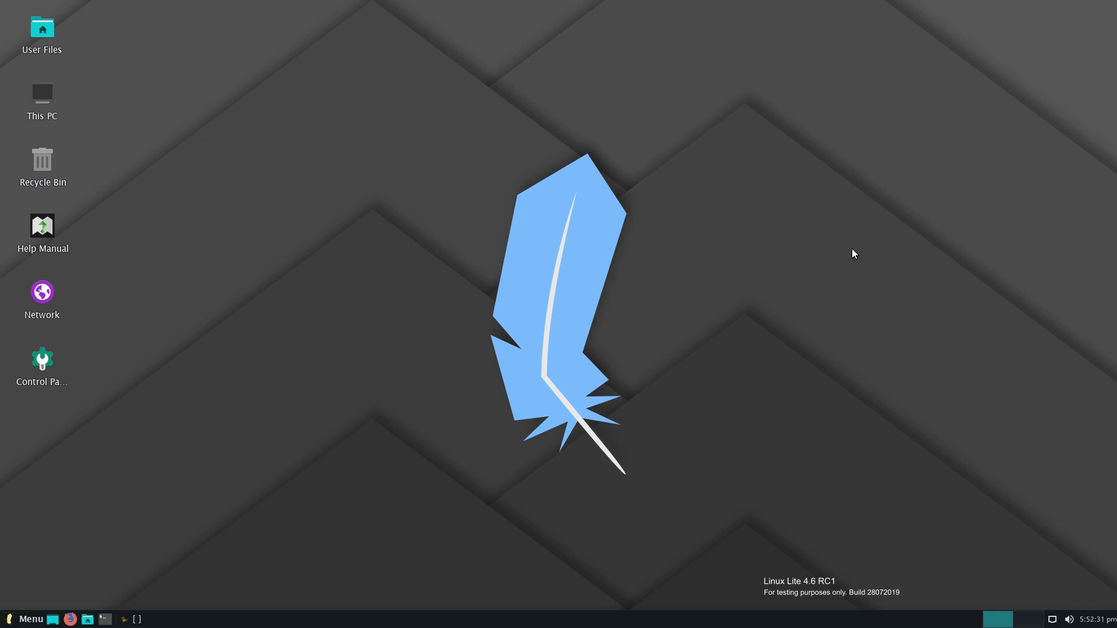